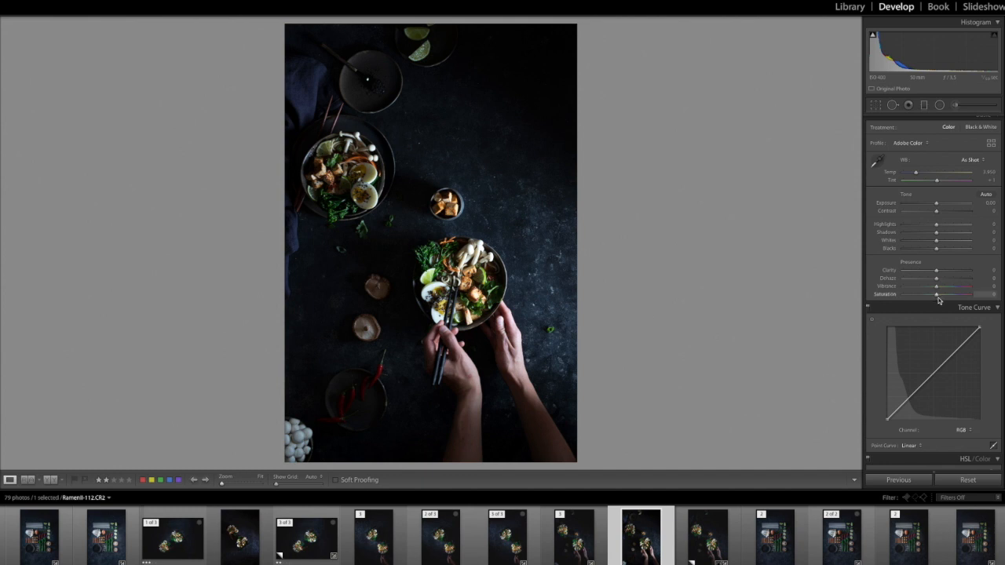
# Remove chromatic aberration and enable the lens profile corrections for the Sigma 50mm F1.4 lens.
pyautogui.scroll(-10, 938, 300)
pyautogui.scroll(-5, 938, 300)
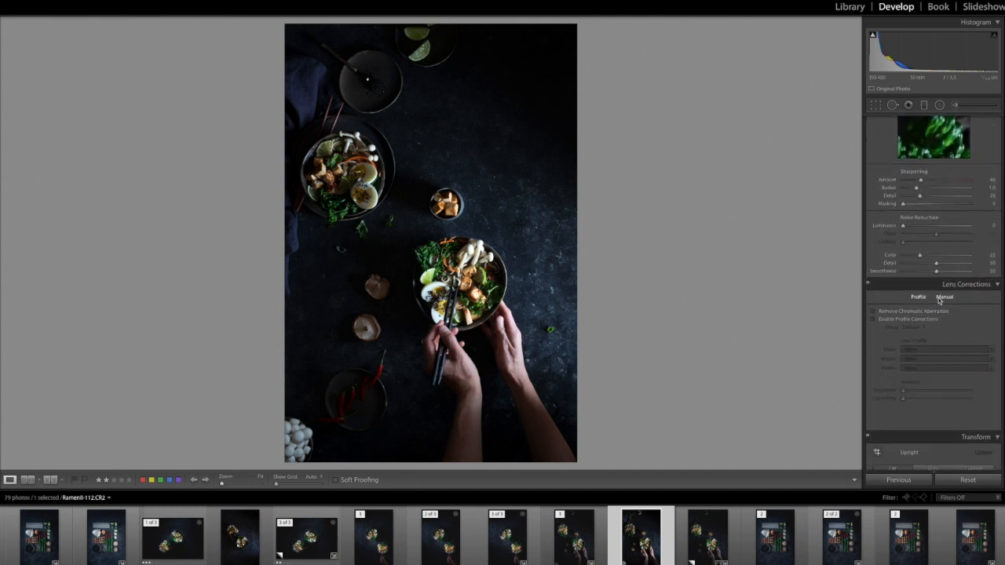
pyautogui.click(874, 310)
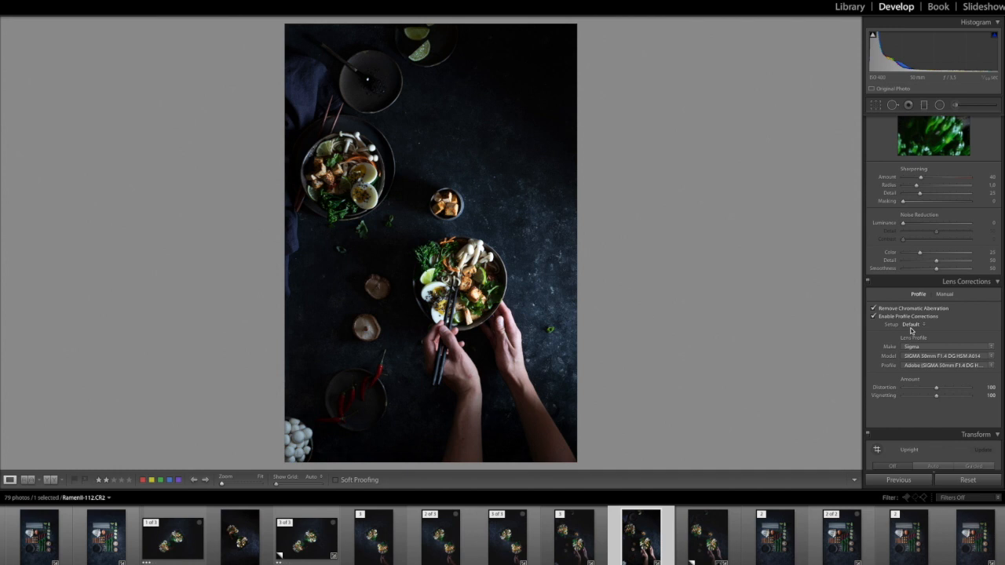
pyautogui.scroll(1, 959, 381)
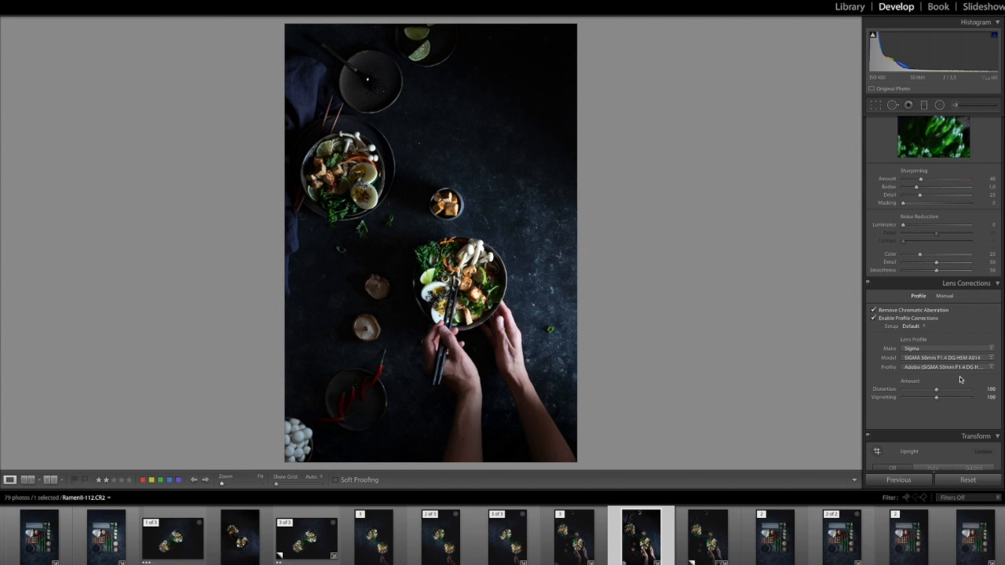
# Raise the photo's Clarity to +40.
pyautogui.scroll(10, 960, 376)
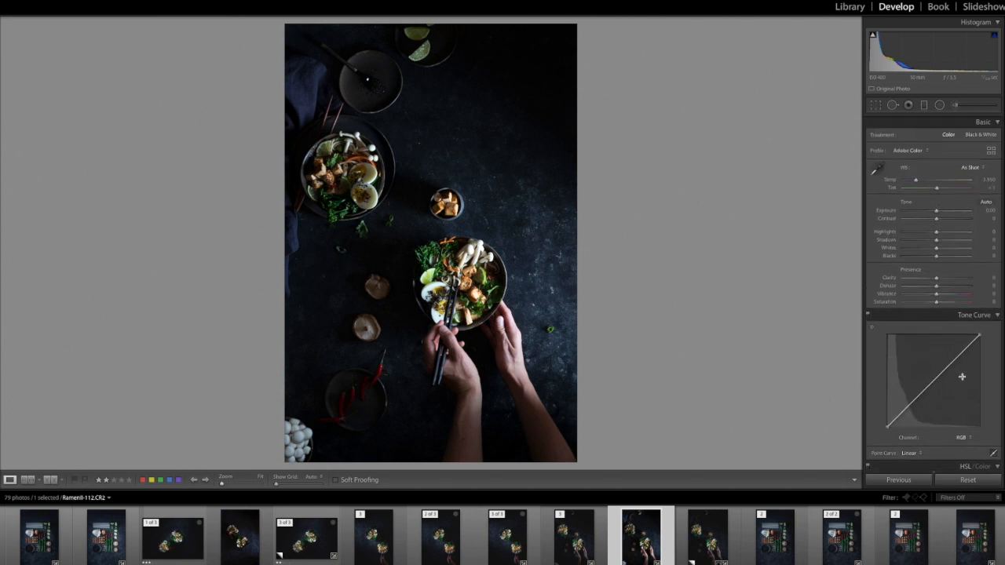
pyautogui.scroll(-1, 962, 377)
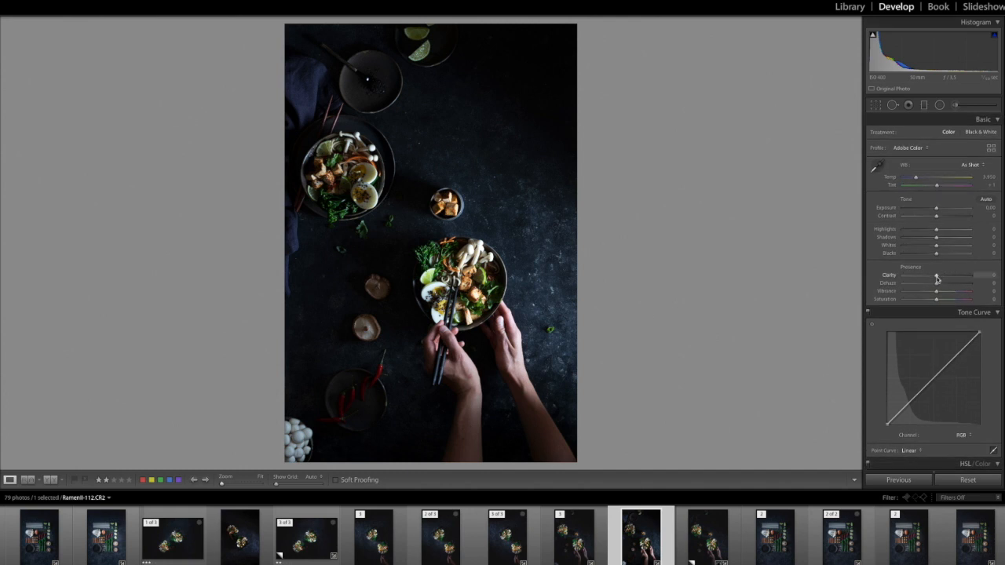
pyautogui.moveTo(936, 279); pyautogui.dragTo(951, 280)
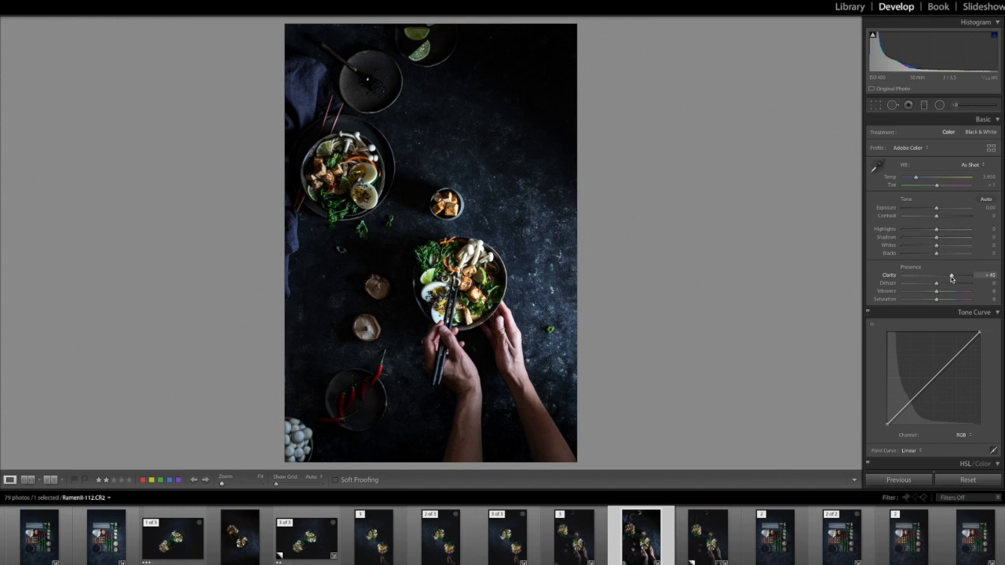
pyautogui.moveTo(952, 278); pyautogui.dragTo(950, 279)
# Cool the white balance to a temperature of 3,778 and set the Exposure to +0.20.
pyautogui.moveTo(915, 179); pyautogui.dragTo(915, 181)
pyautogui.moveTo(936, 210); pyautogui.dragTo(936, 211)
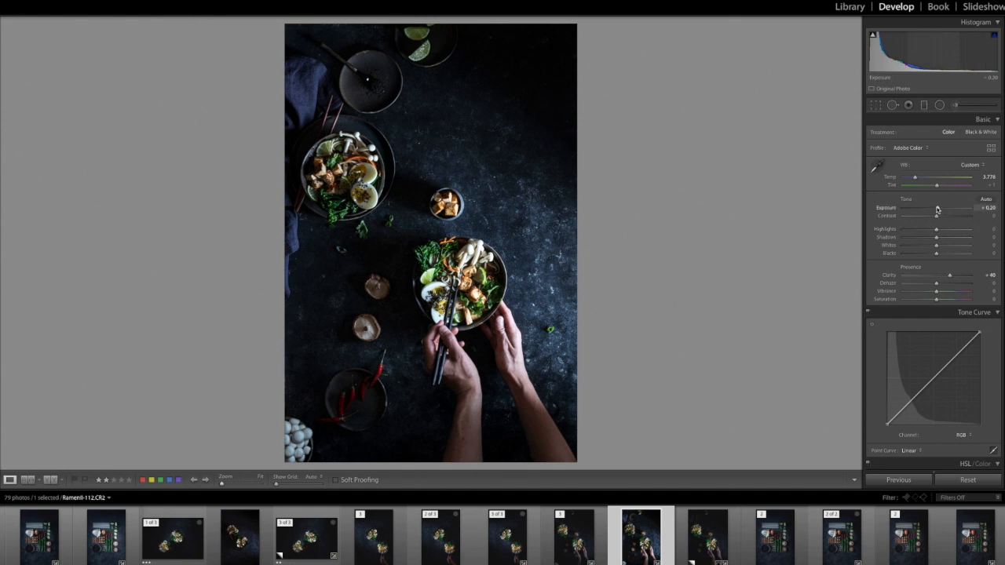
# Adjust the photo's tones with Highlights at -20, Shadows at +10 and Whites at -13.
pyautogui.moveTo(936, 231); pyautogui.dragTo(933, 233)
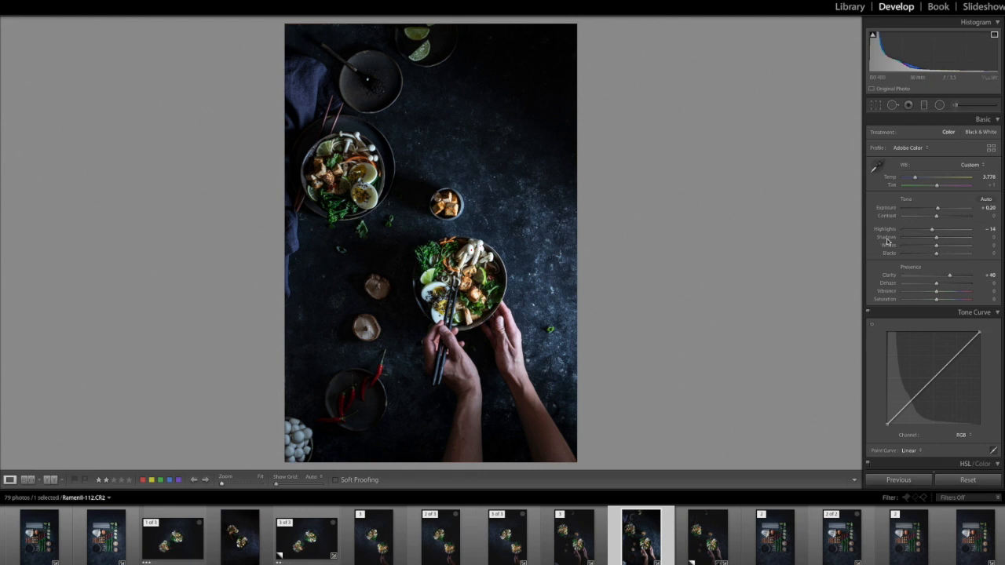
pyautogui.moveTo(934, 233); pyautogui.dragTo(933, 249)
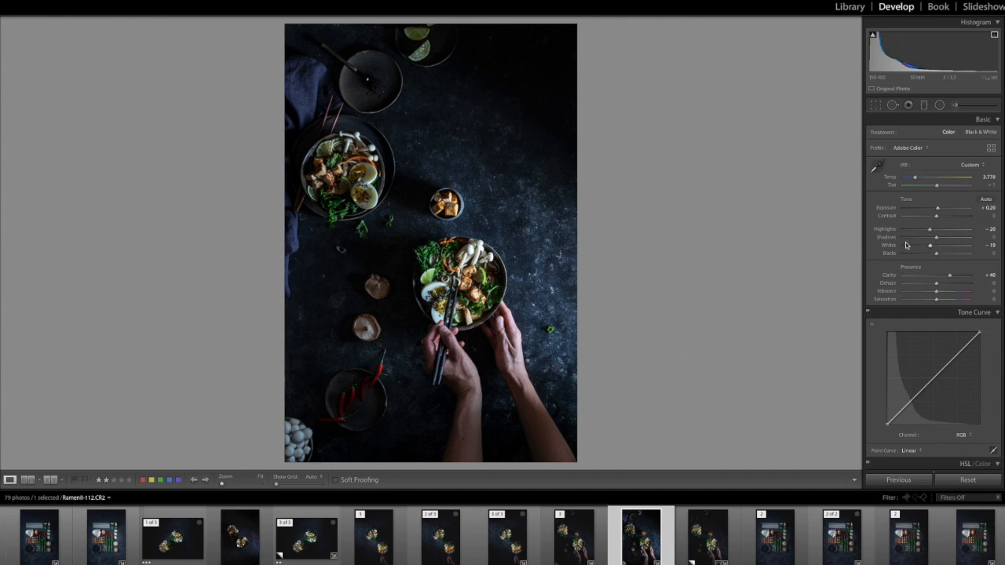
pyautogui.moveTo(935, 238); pyautogui.dragTo(936, 238)
pyautogui.moveTo(930, 248); pyautogui.dragTo(935, 249)
pyautogui.moveTo(935, 250); pyautogui.dragTo(933, 249)
# Add a point in the shadows of the RGB tone curve and lift the black point slightly for a faded look.
pyautogui.scroll(-3, 924, 270)
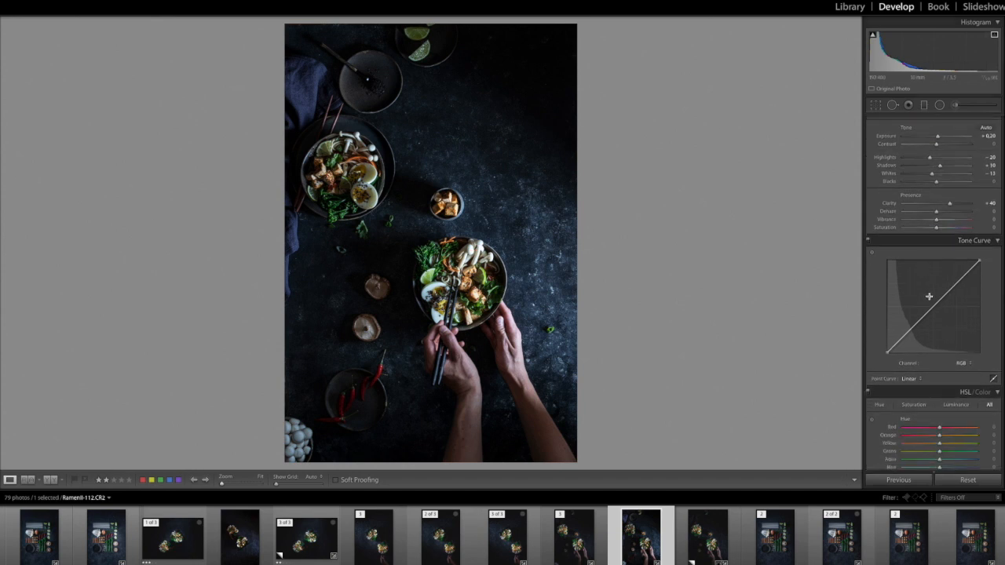
pyautogui.moveTo(901, 338); pyautogui.dragTo(887, 348)
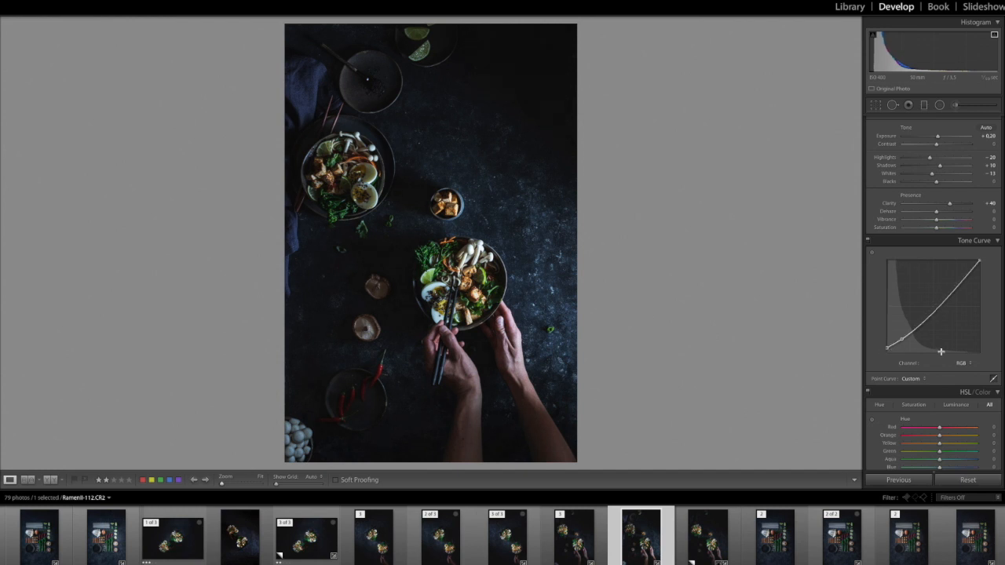
# Shift the Red hue to -13 and the Green hue to +12 in the HSL adjustments.
pyautogui.scroll(-5, 907, 293)
pyautogui.scroll(3, 906, 293)
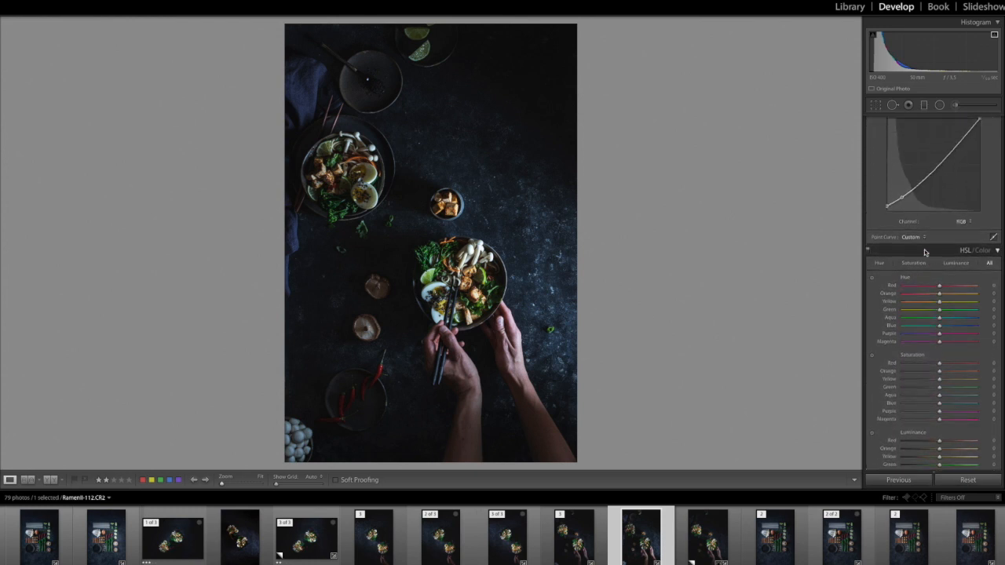
pyautogui.scroll(-2, 925, 251)
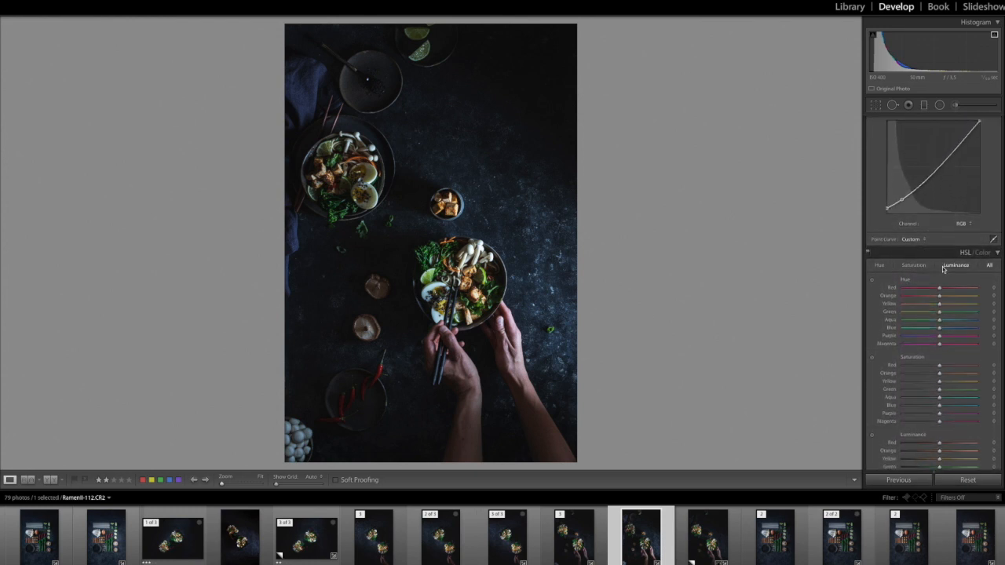
pyautogui.click(983, 253)
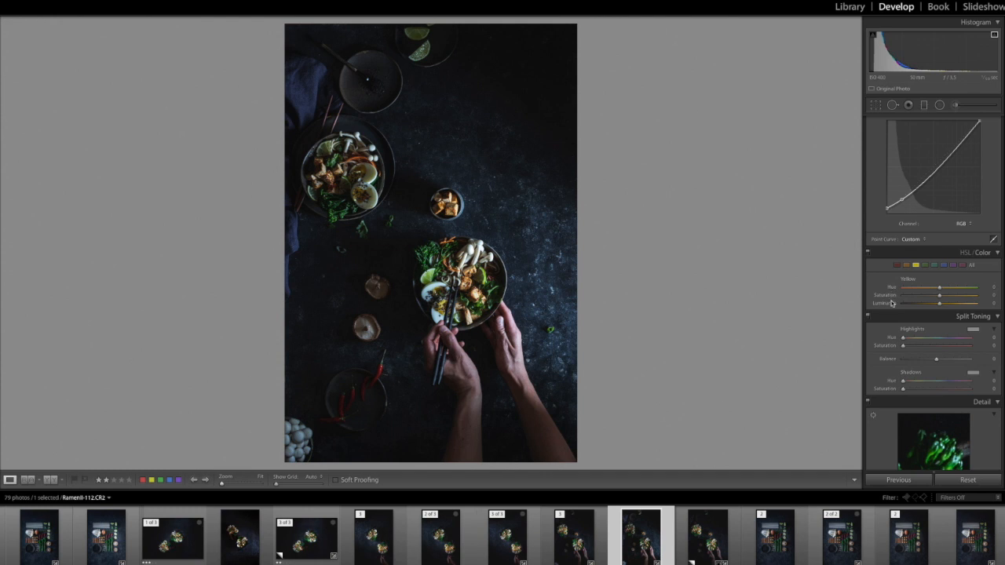
pyautogui.click(966, 254)
pyautogui.scroll(-2, 941, 293)
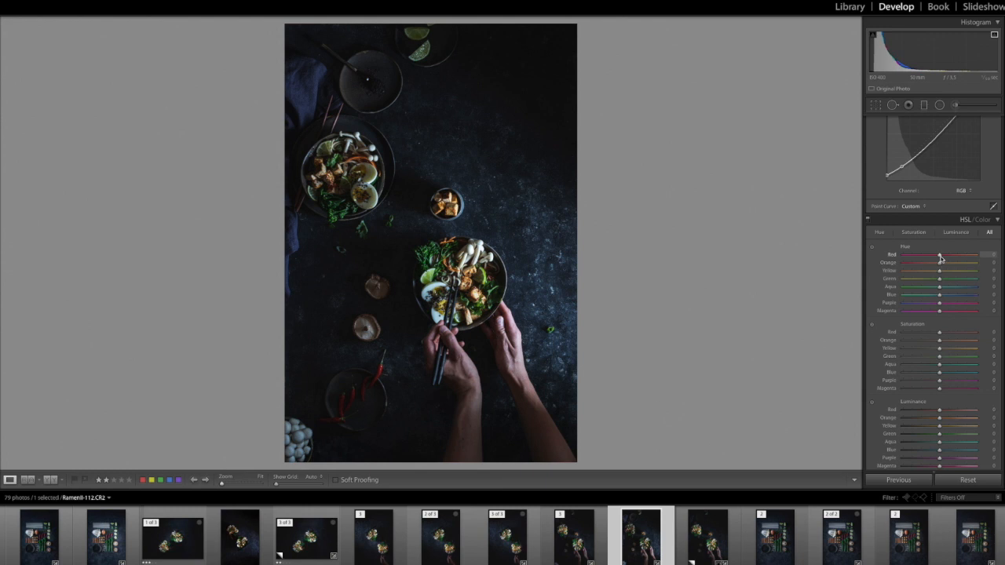
pyautogui.moveTo(941, 259); pyautogui.dragTo(932, 258)
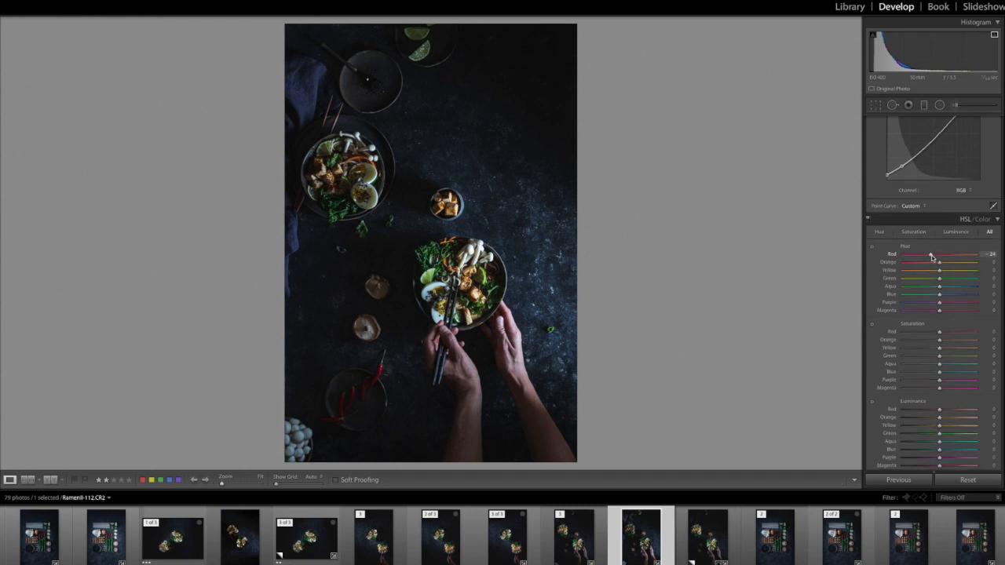
pyautogui.scroll(-2, 932, 257)
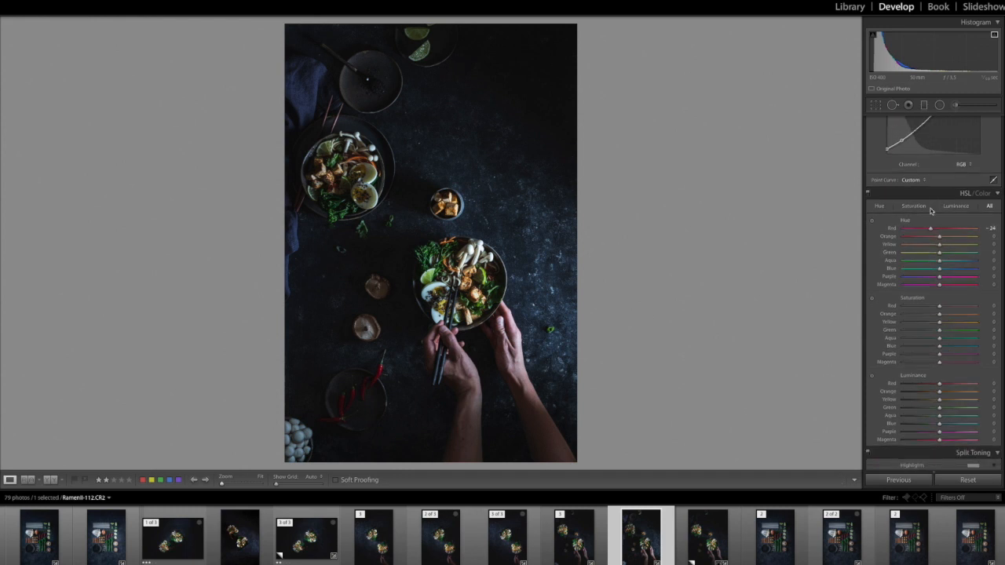
pyautogui.moveTo(931, 229); pyautogui.dragTo(944, 256)
# Increase the Orange saturation to +19 and the Yellow saturation to +23.
pyautogui.scroll(-3, 944, 256)
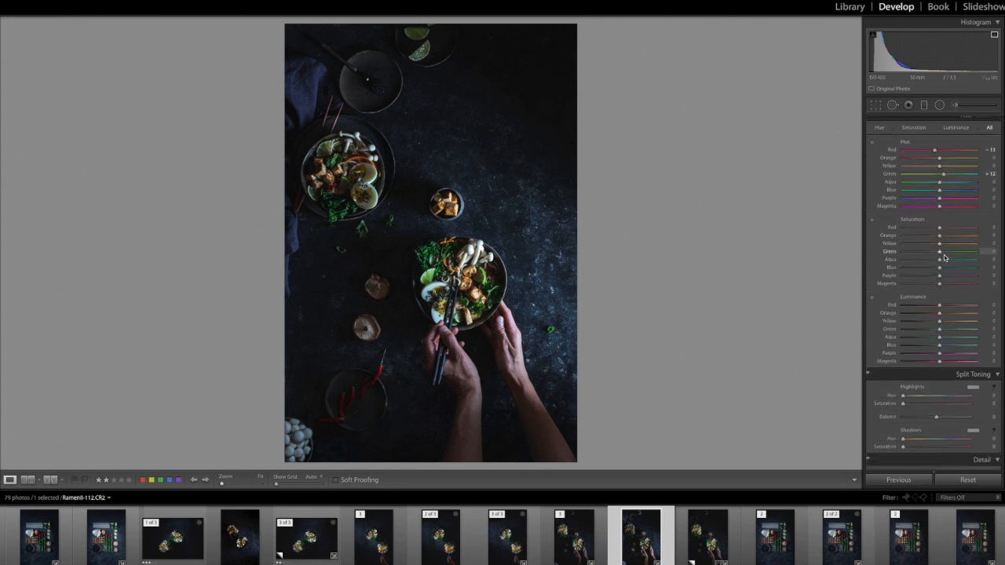
pyautogui.scroll(-1, 945, 258)
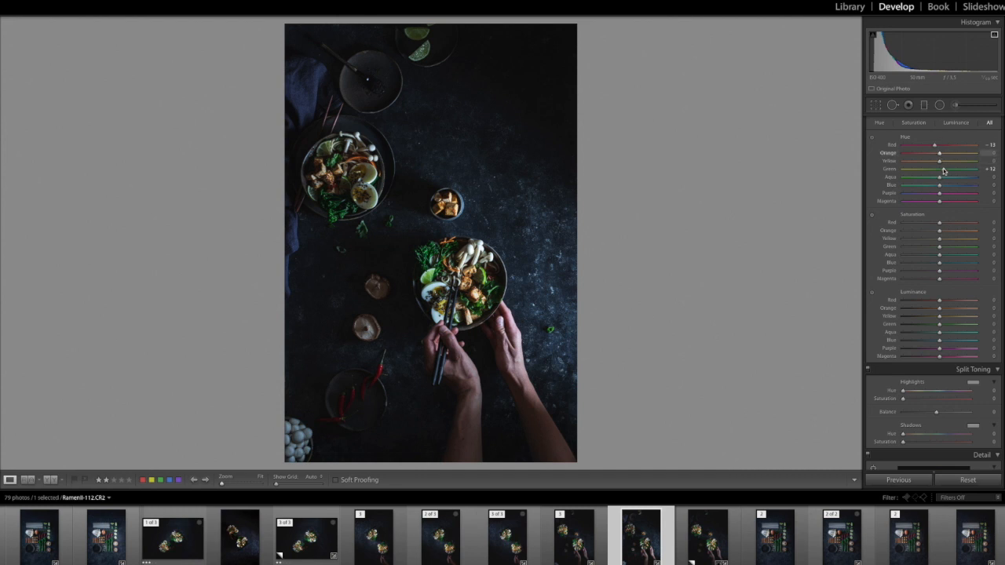
pyautogui.scroll(-1, 943, 223)
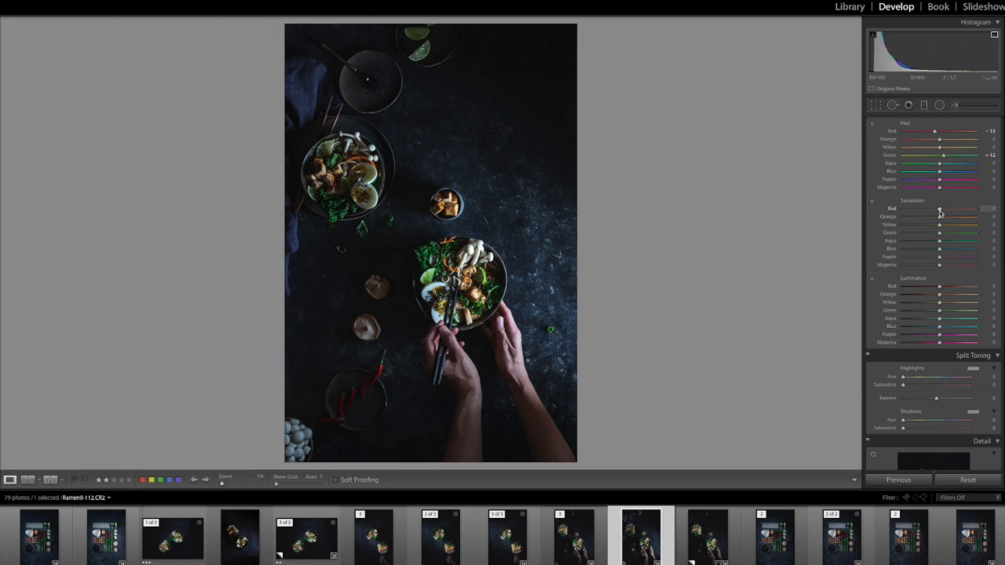
pyautogui.moveTo(940, 218)
pyautogui.mouseDown()
pyautogui.moveTo(944, 226)
pyautogui.moveTo(947, 218)
pyautogui.mouseUp()
# Set the Red luminance to +24, and try a higher Green luminance before resetting it.
pyautogui.scroll(-2, 947, 228)
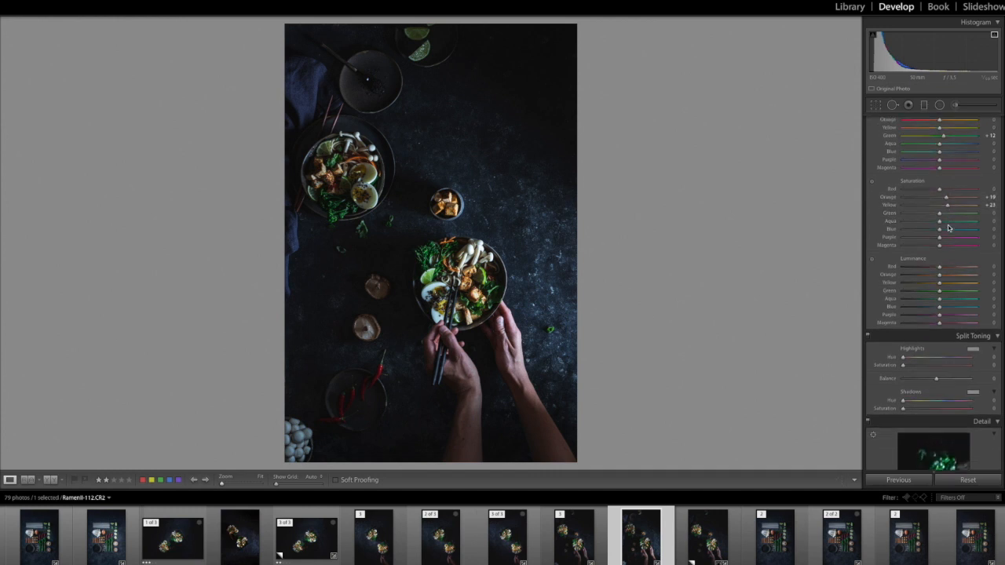
pyautogui.scroll(-1, 943, 262)
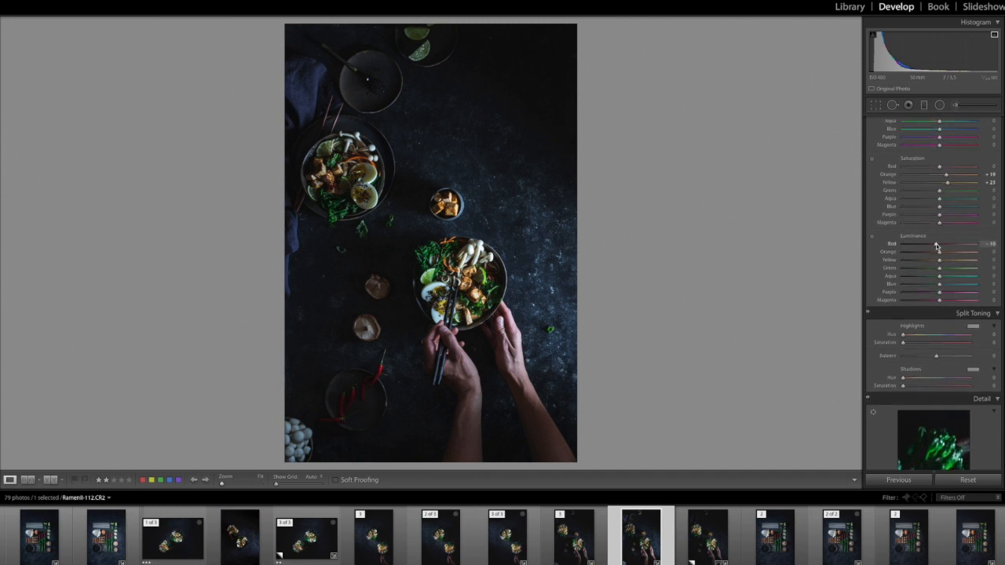
pyautogui.moveTo(937, 247)
pyautogui.mouseDown()
pyautogui.moveTo(912, 246)
pyautogui.moveTo(943, 246)
pyautogui.mouseUp()
pyautogui.moveTo(939, 268)
pyautogui.mouseDown()
pyautogui.moveTo(950, 269)
pyautogui.moveTo(917, 269)
pyautogui.moveTo(952, 270)
pyautogui.mouseUp()
pyautogui.doubleClick(950, 269)
# Darken the photo's edges with a post-crop vignette Amount of -14.
pyautogui.scroll(-3, 953, 268)
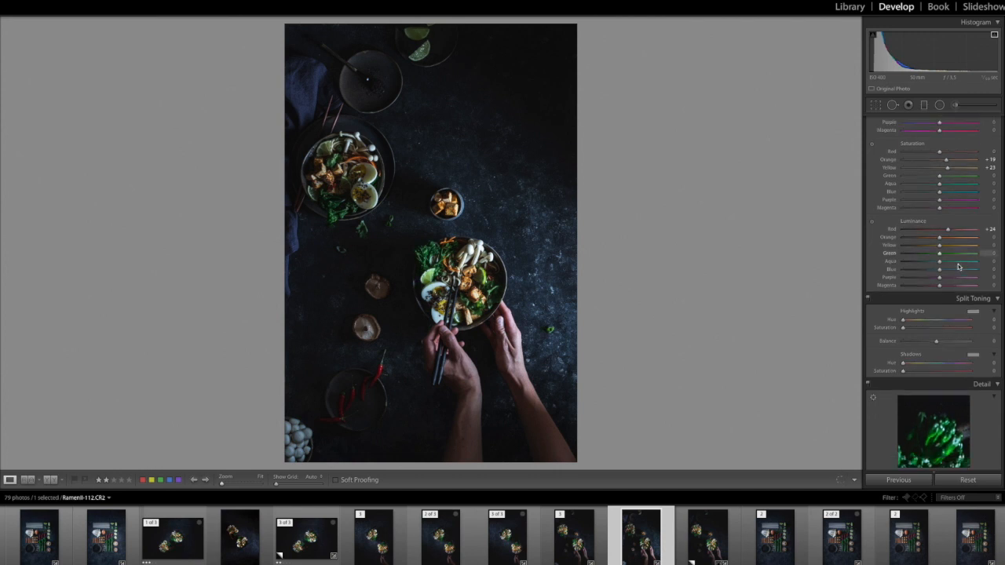
pyautogui.scroll(-6, 957, 267)
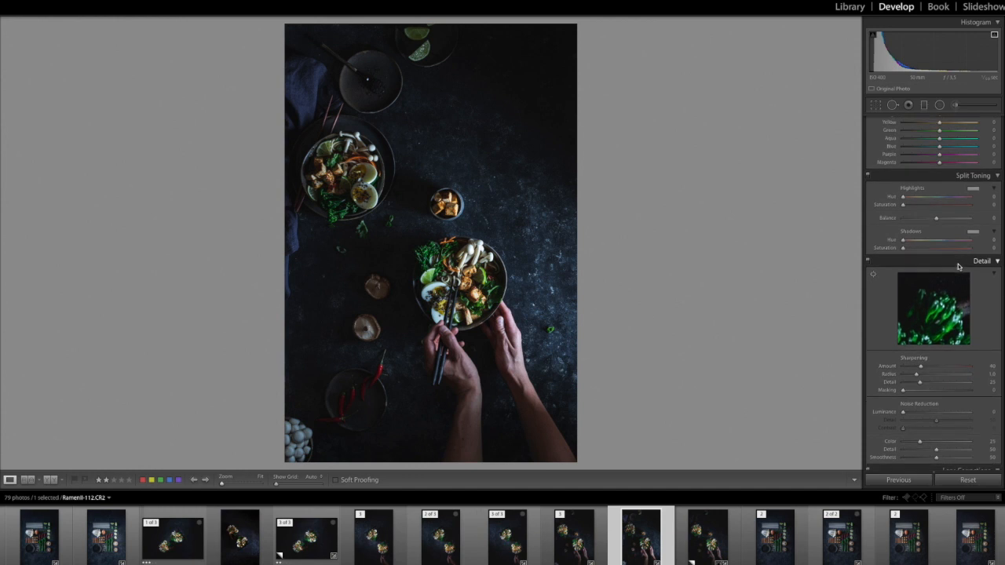
pyautogui.scroll(-5, 958, 266)
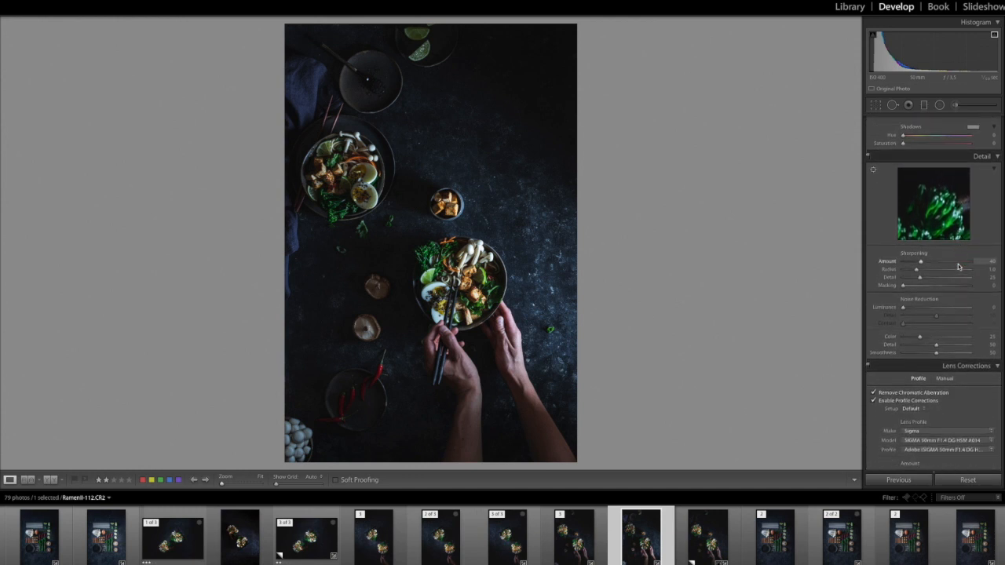
pyautogui.scroll(-4, 958, 267)
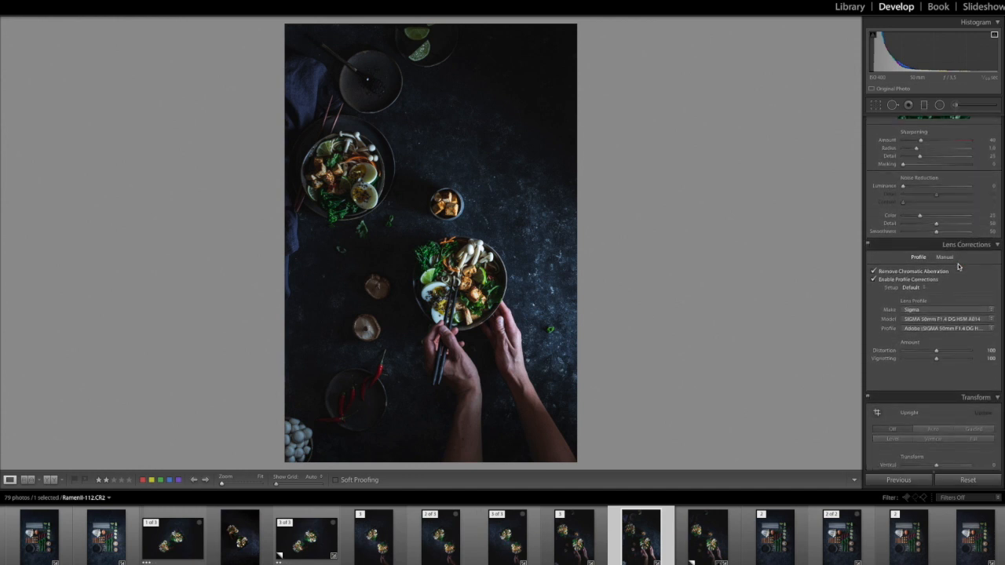
pyautogui.scroll(-6, 957, 267)
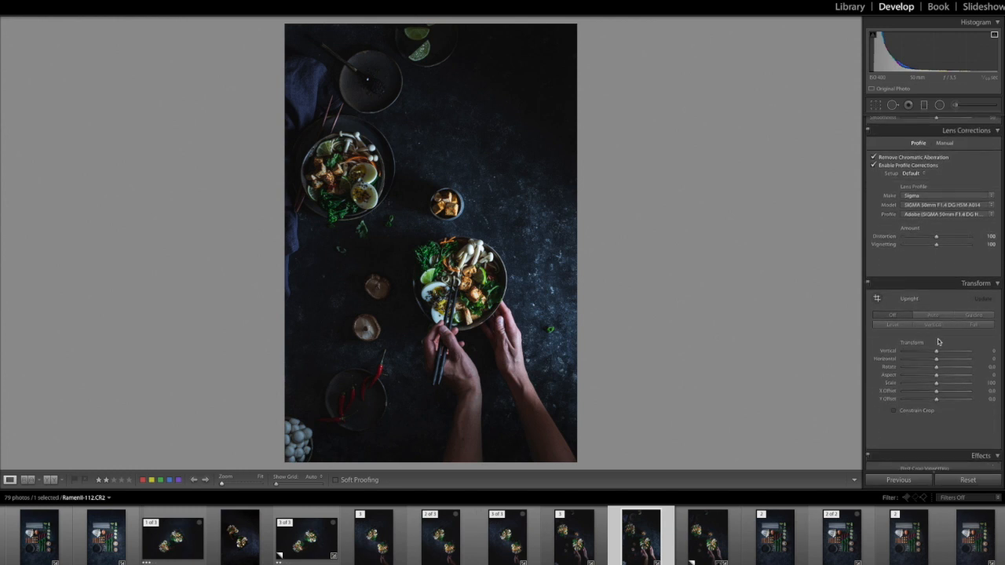
pyautogui.scroll(-7, 941, 338)
pyautogui.moveTo(937, 380); pyautogui.dragTo(933, 380)
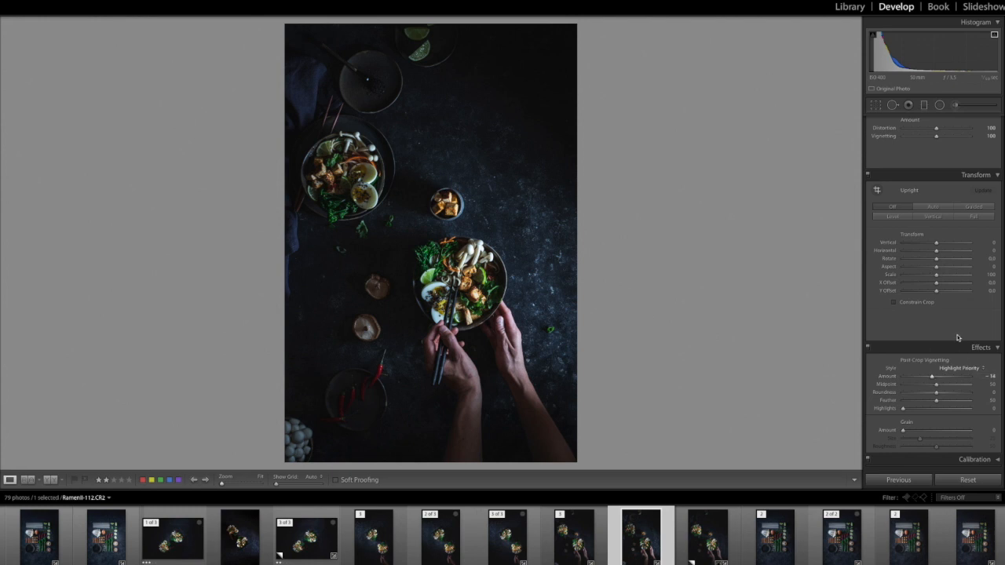
# Draw a circular radial filter and position it over the ramen bowl held by the hands.
pyautogui.scroll(15, 957, 336)
pyautogui.scroll(10, 957, 336)
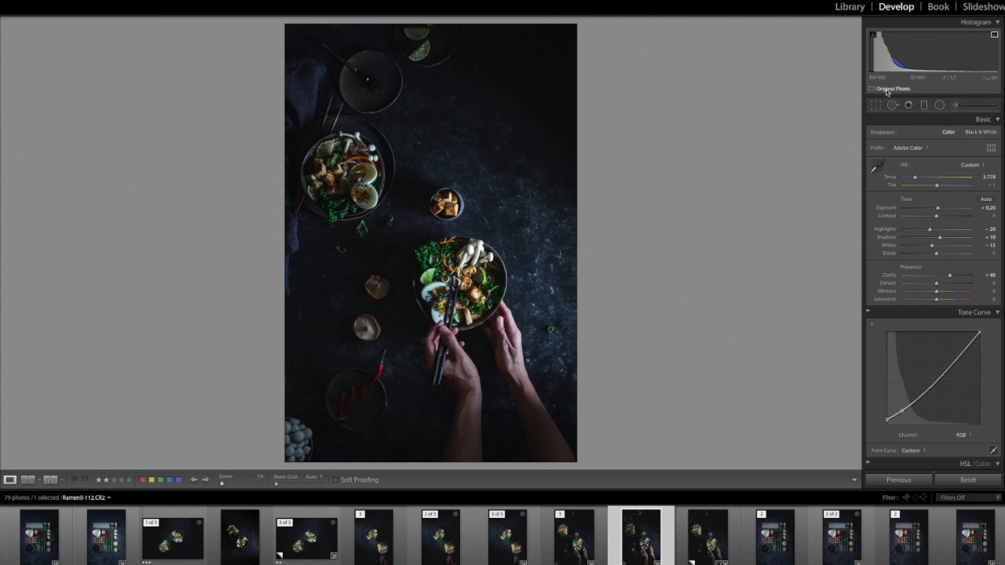
pyautogui.click(940, 106)
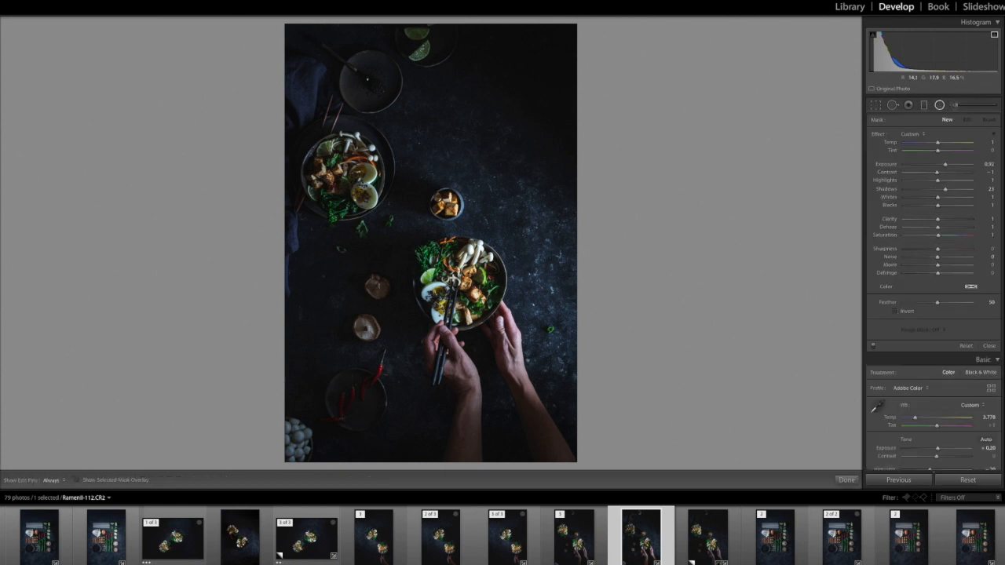
pyautogui.moveTo(414, 252)
pyautogui.mouseDown()
pyautogui.moveTo(477, 303)
pyautogui.moveTo(468, 305)
pyautogui.mouseUp()
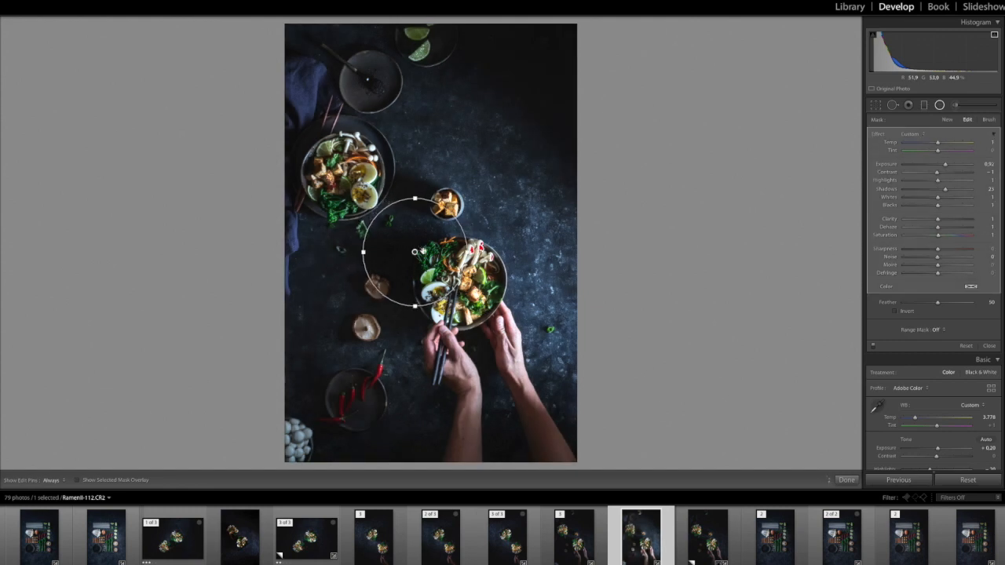
pyautogui.moveTo(418, 255); pyautogui.dragTo(460, 283)
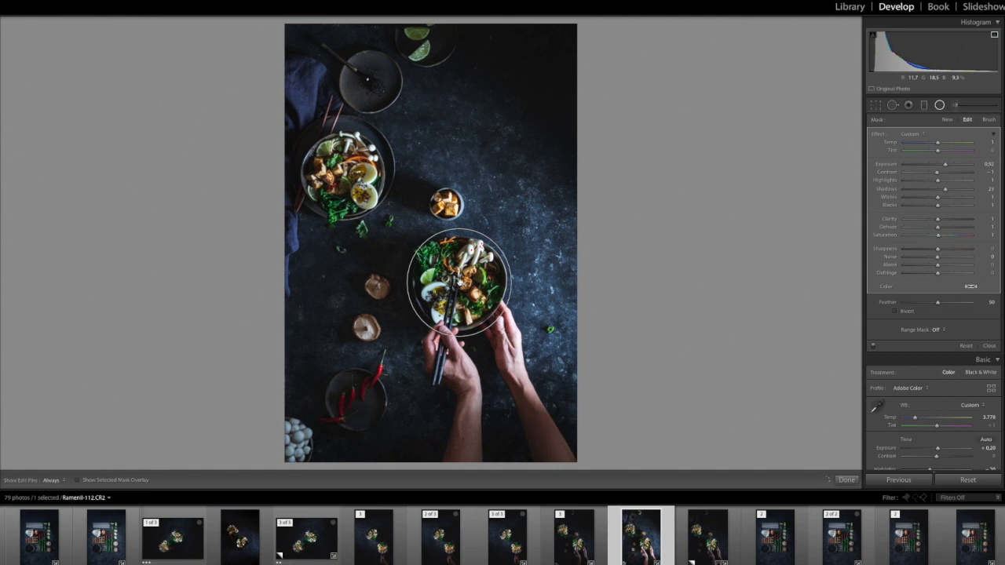
# Check the radial filter's mask overlay, invert it to affect the bowl, and finish with Exposure 0.87 and Shadows 18.
pyautogui.click(77, 480)
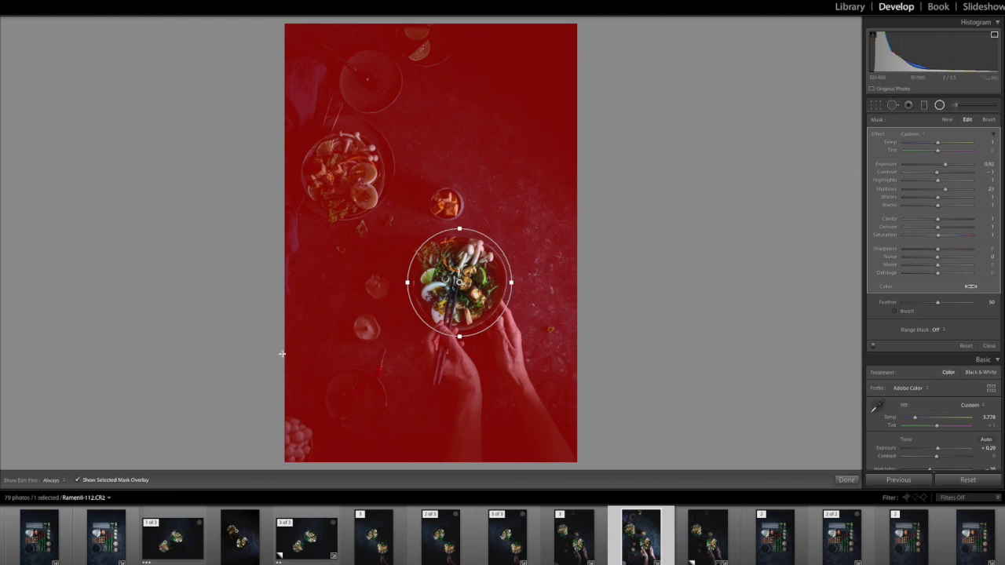
pyautogui.click(76, 481)
pyautogui.click(895, 312)
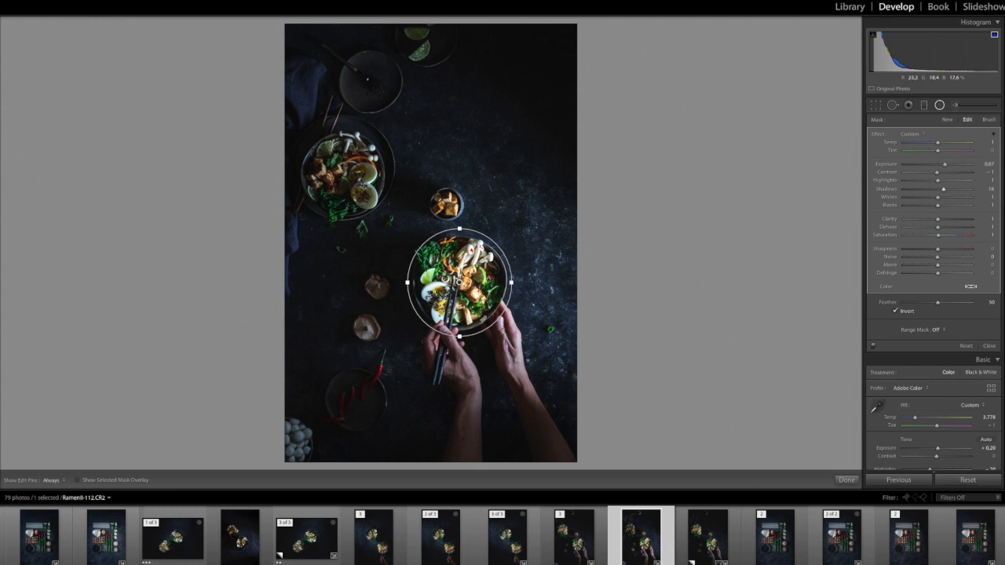
pyautogui.click(846, 480)
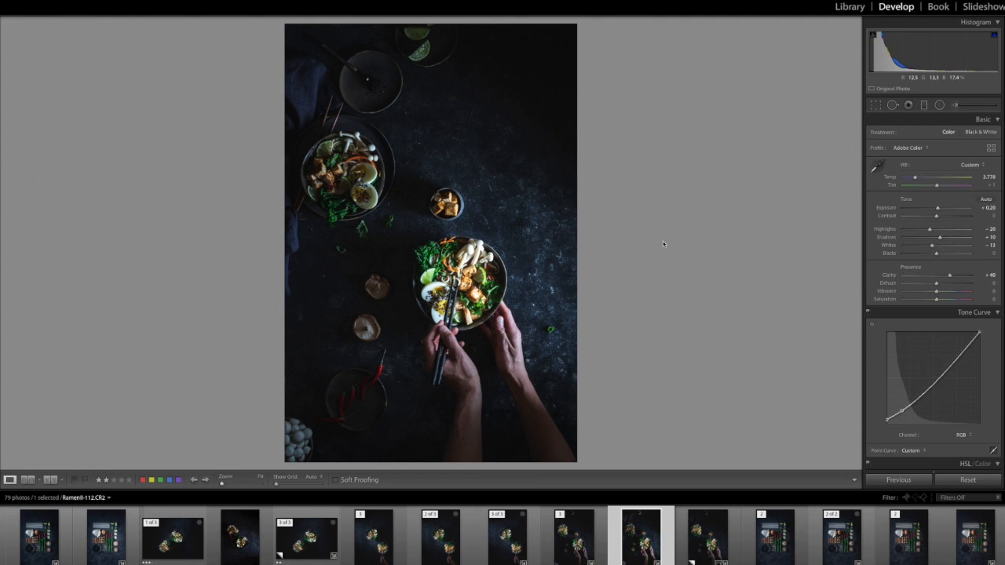
# Add a circular radial filter over the upper bowl, invert it to affect the inside, and set its Exposure to 1.04.
pyautogui.click(939, 104)
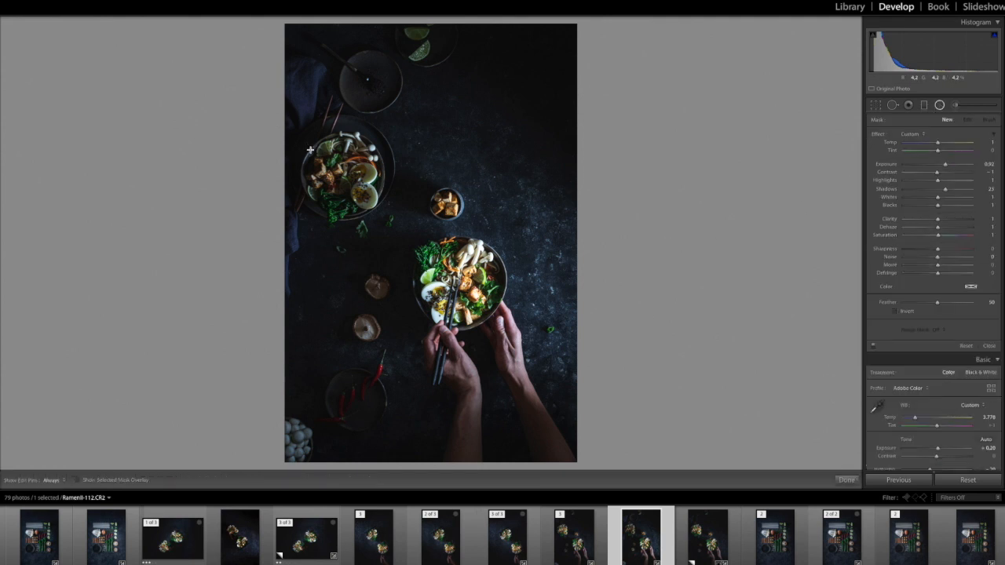
pyautogui.moveTo(311, 150); pyautogui.dragTo(358, 193)
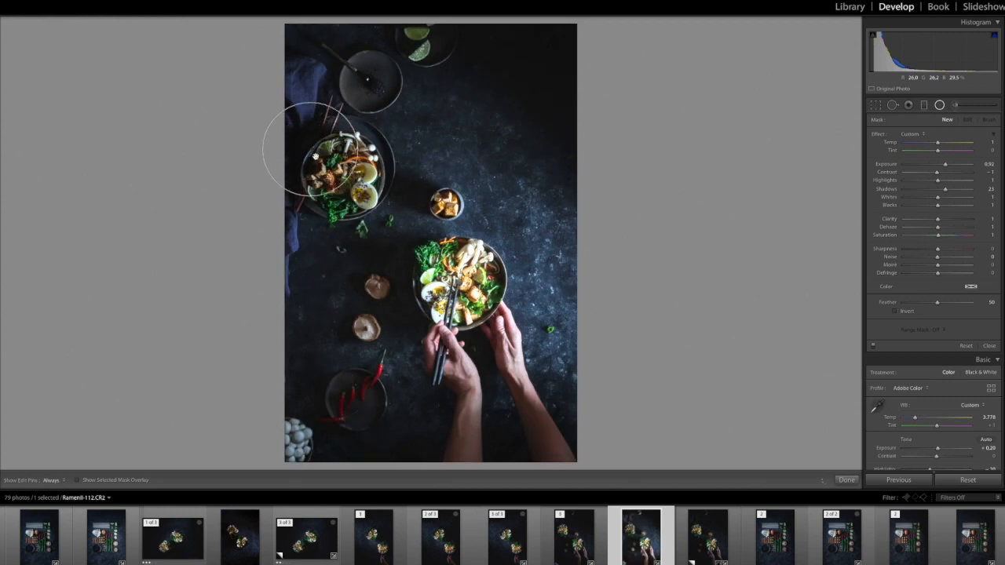
pyautogui.moveTo(309, 149); pyautogui.dragTo(343, 171)
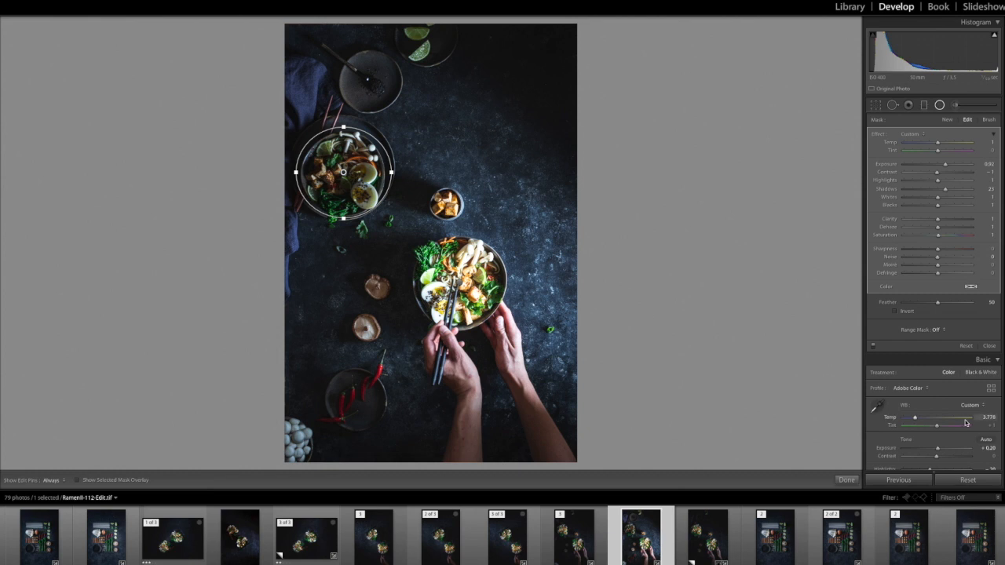
pyautogui.click(895, 312)
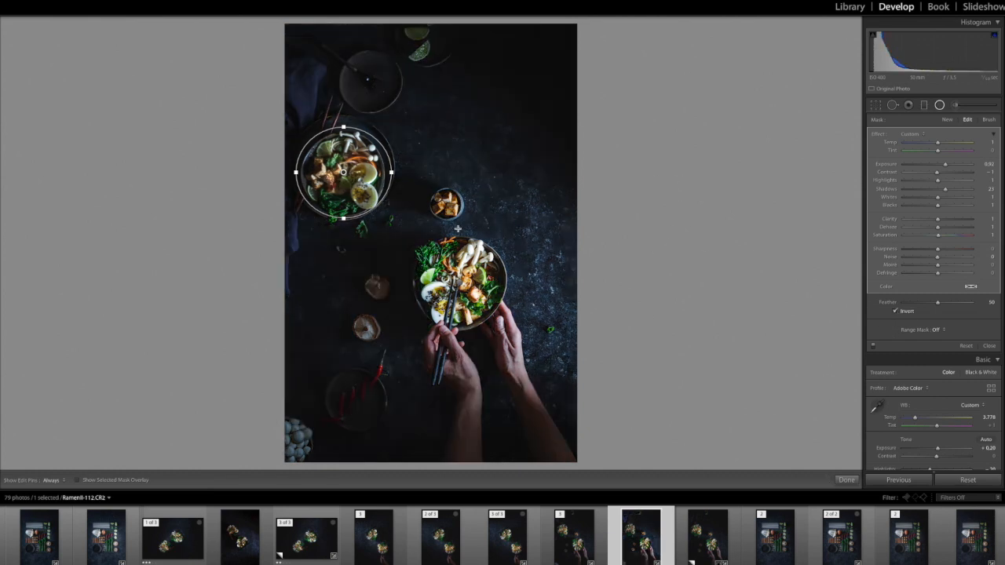
pyautogui.moveTo(342, 218); pyautogui.dragTo(343, 220)
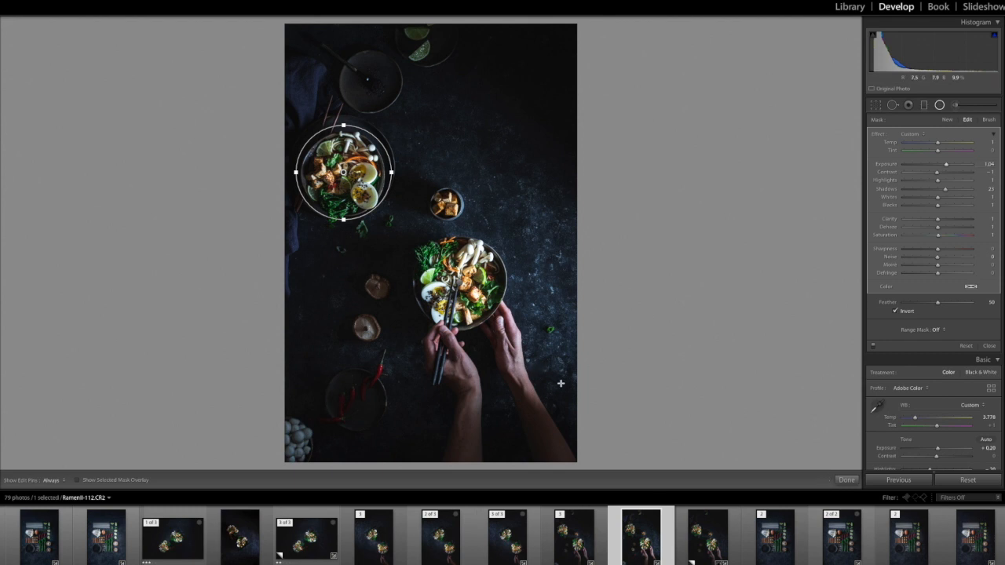
pyautogui.click(846, 480)
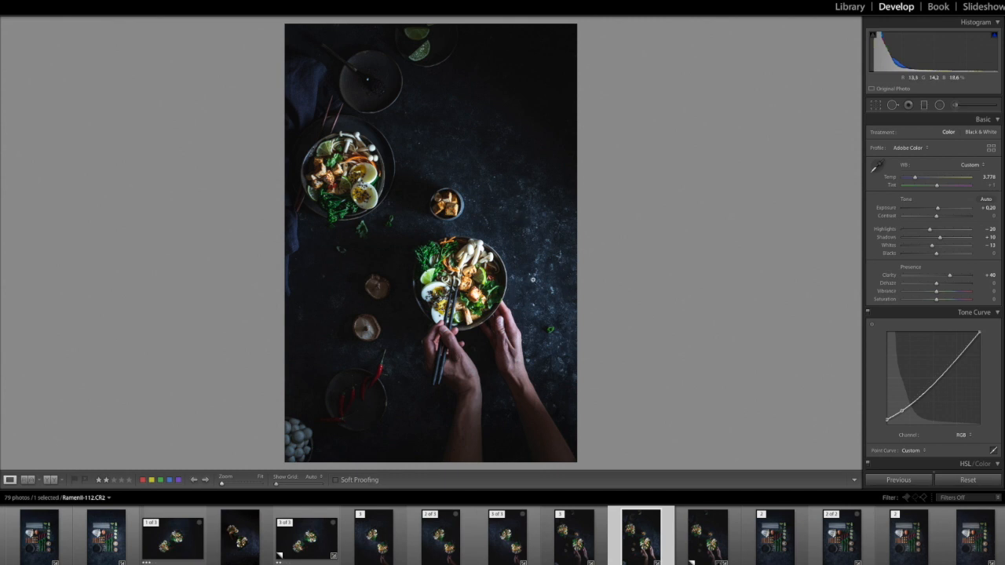
# Draw a tilted elliptical radial filter around both ramen bowls and check its mask overlay covers the surroundings.
pyautogui.click(939, 105)
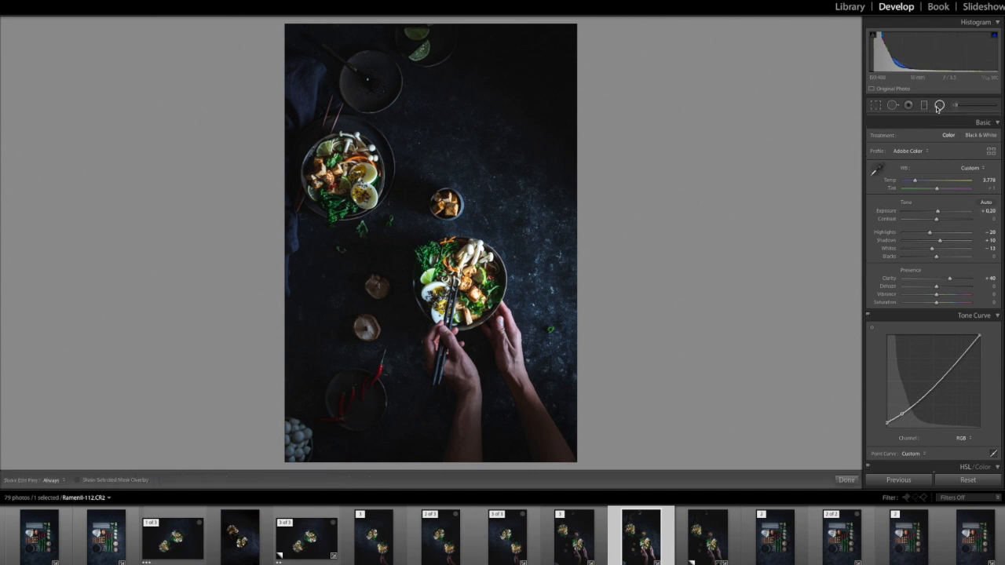
pyautogui.moveTo(303, 137); pyautogui.dragTo(462, 228)
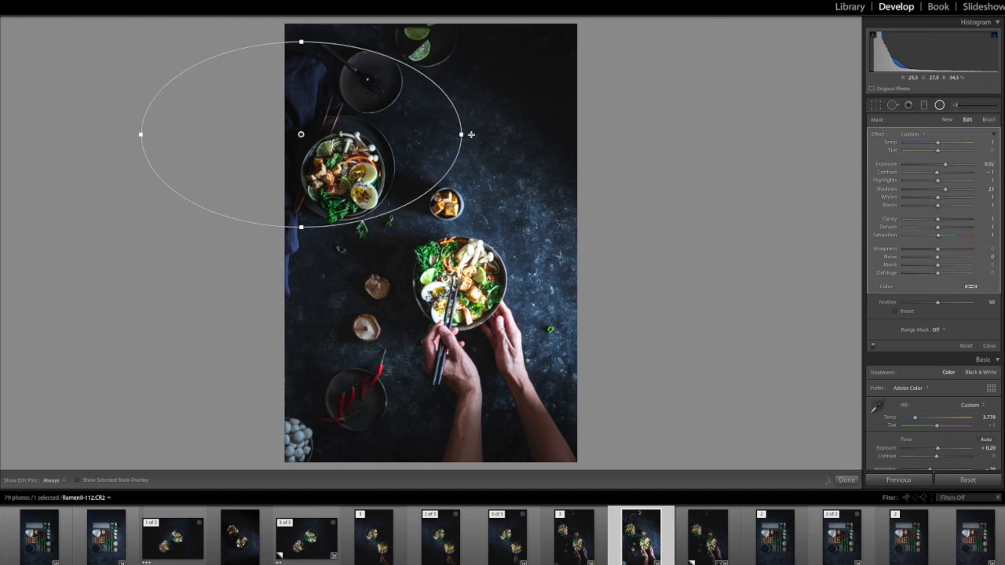
pyautogui.moveTo(468, 134); pyautogui.dragTo(430, 244)
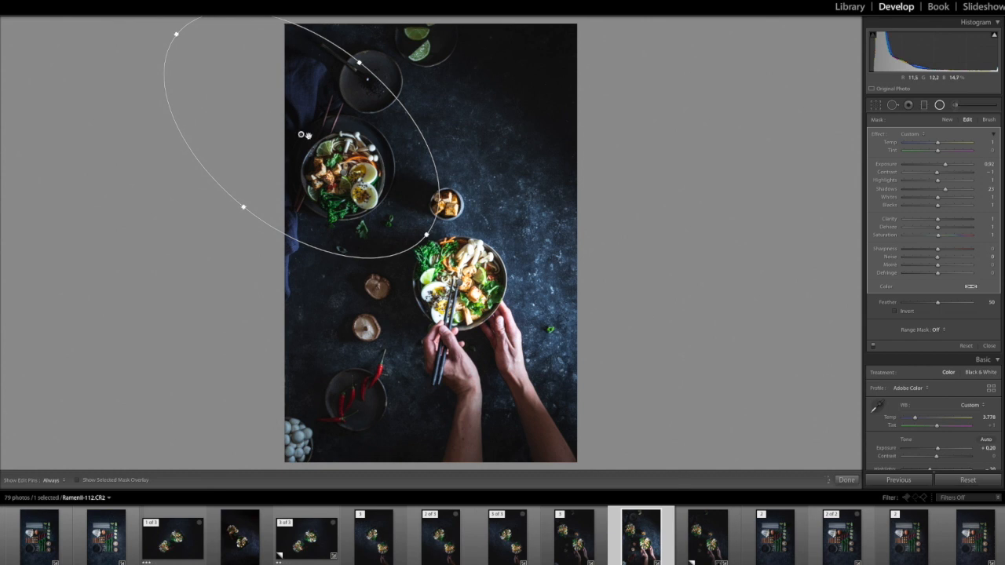
pyautogui.moveTo(301, 135); pyautogui.dragTo(401, 225)
pyautogui.moveTo(532, 327); pyautogui.dragTo(508, 321)
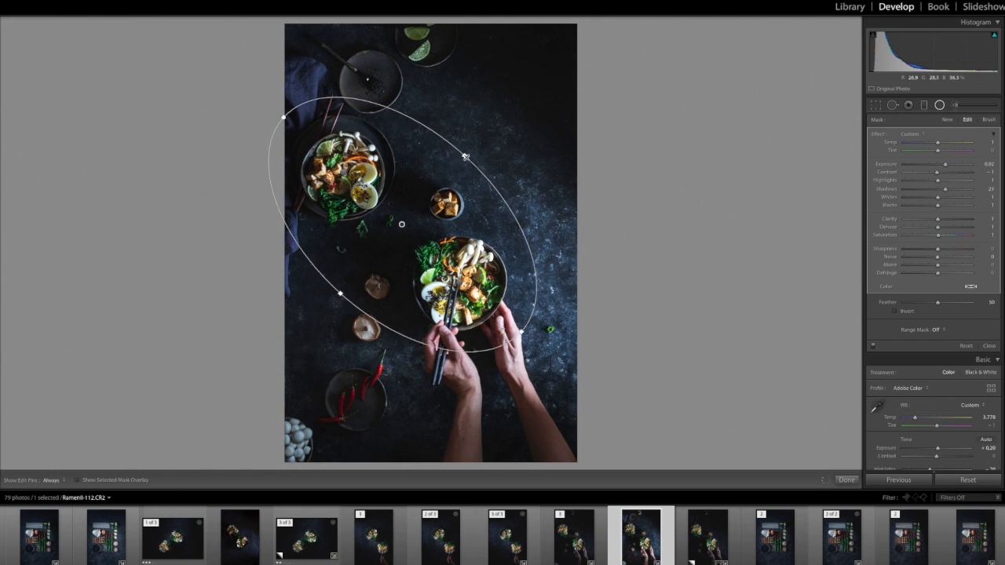
pyautogui.moveTo(466, 157); pyautogui.dragTo(462, 158)
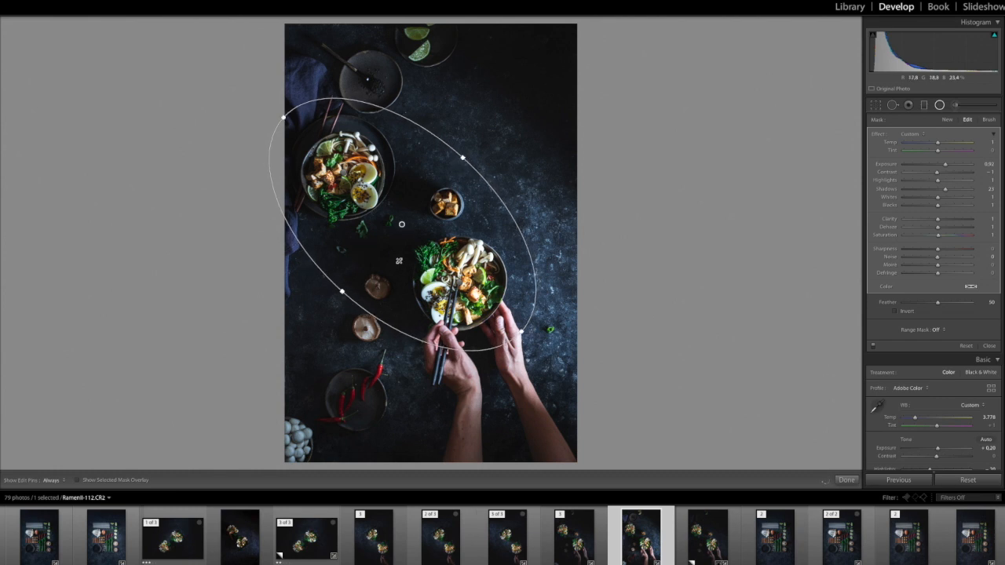
pyautogui.click(78, 479)
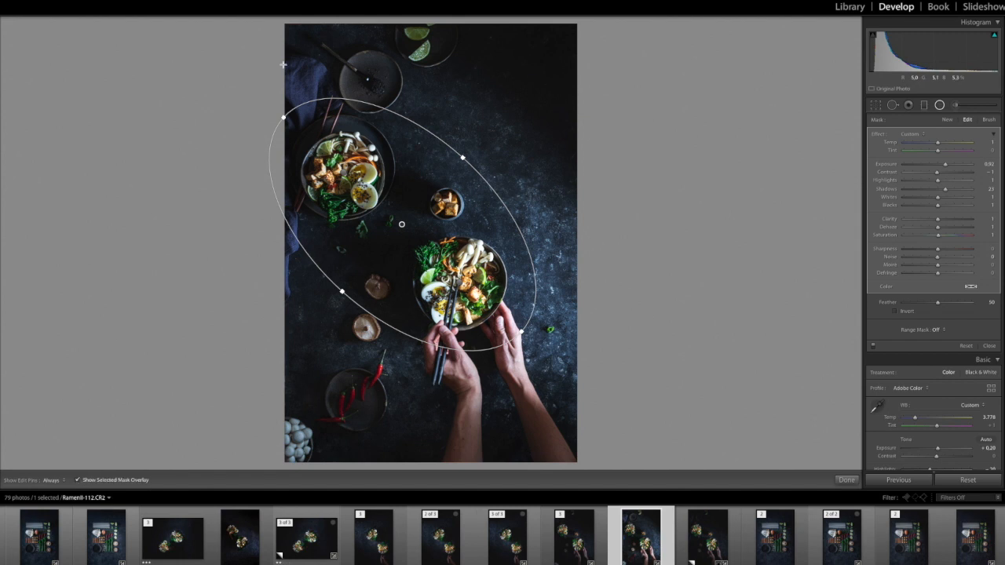
pyautogui.click(84, 481)
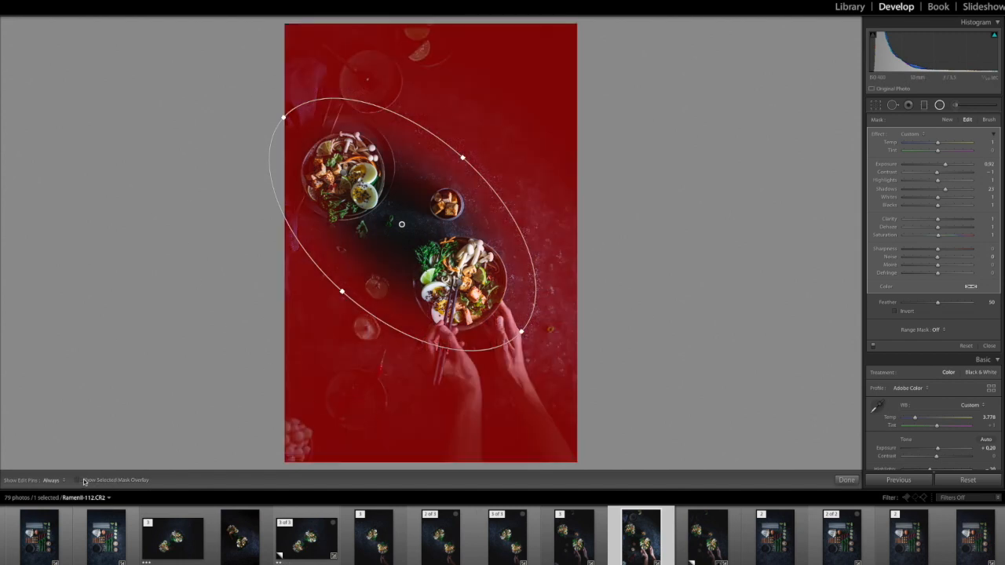
# Set the elliptical filter's Exposure to -0.32, Shadows to 0 and Clarity to -33, and slightly shorten the ellipse.
pyautogui.moveTo(946, 165); pyautogui.dragTo(937, 167)
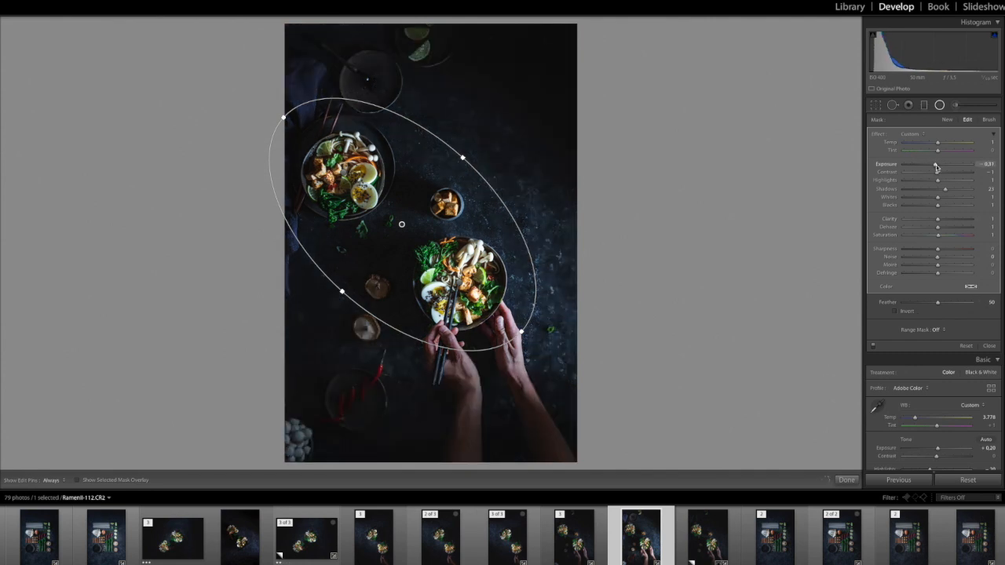
pyautogui.moveTo(946, 190); pyautogui.dragTo(938, 193)
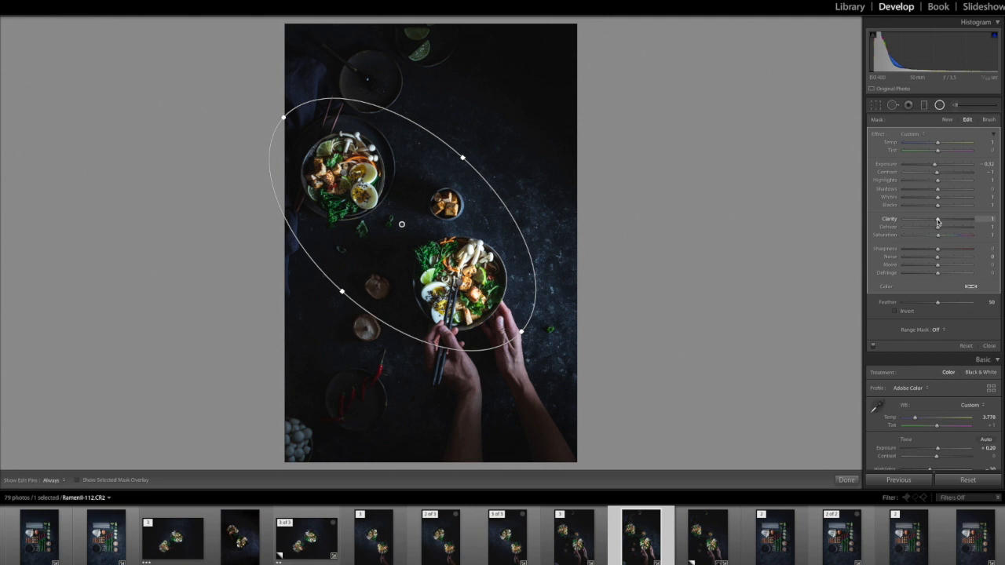
pyautogui.moveTo(938, 222); pyautogui.dragTo(934, 222)
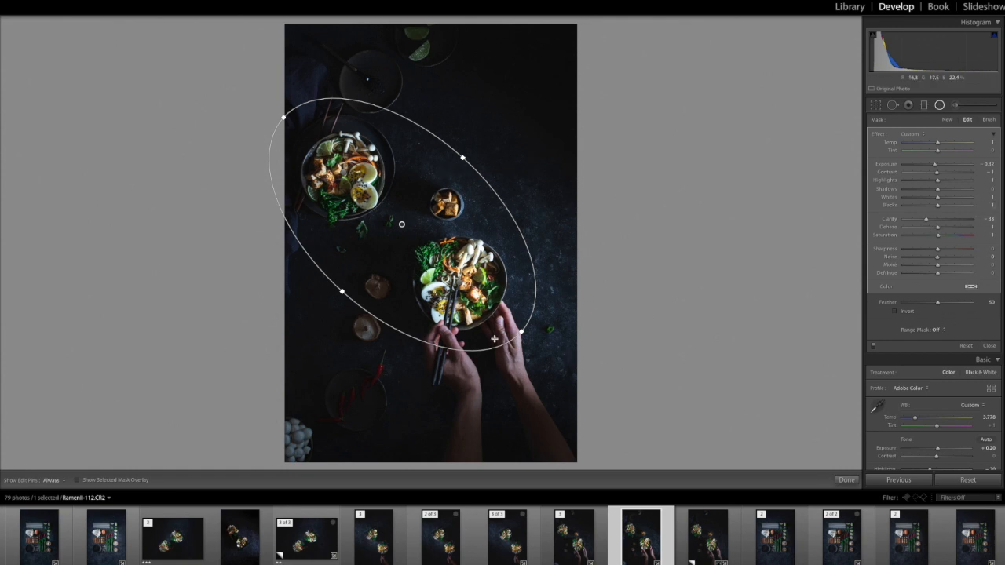
pyautogui.moveTo(521, 331); pyautogui.dragTo(511, 328)
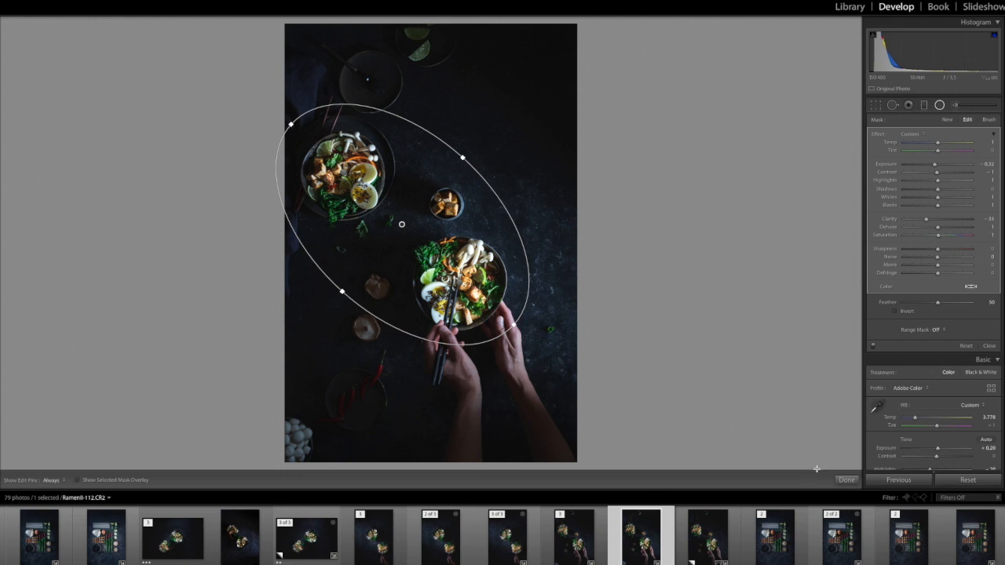
pyautogui.click(846, 480)
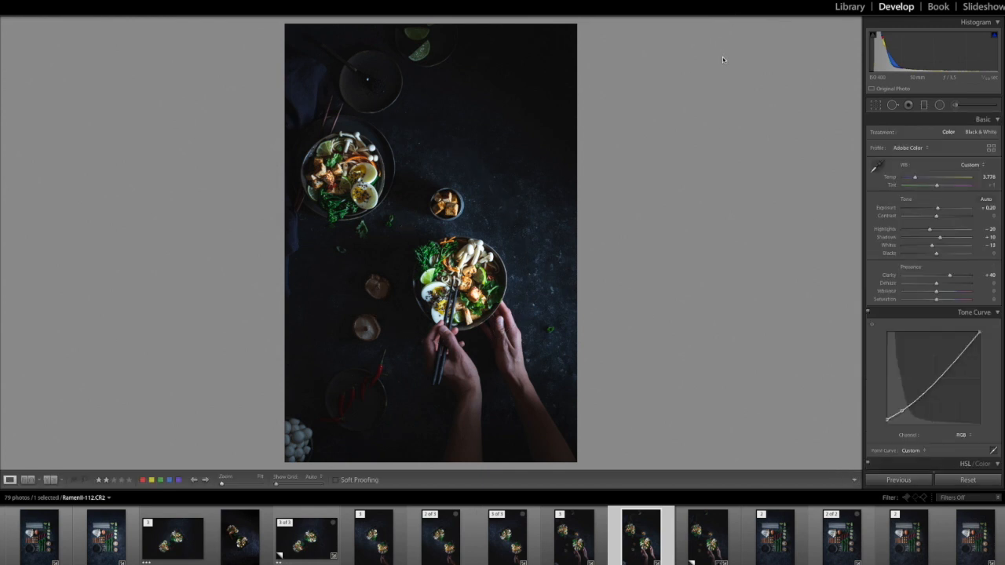
# Set the photo's overall Exposure to +0.35, and reduce the Exposure of the hand-held bowl's radial filter to 0.63.
pyautogui.scroll(-1, 936, 229)
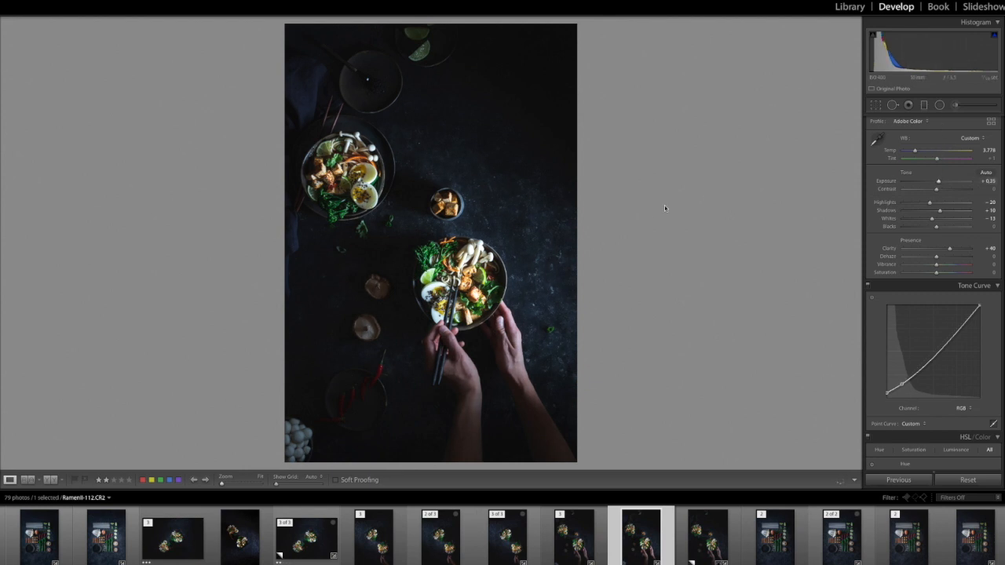
pyautogui.scroll(-5, 898, 311)
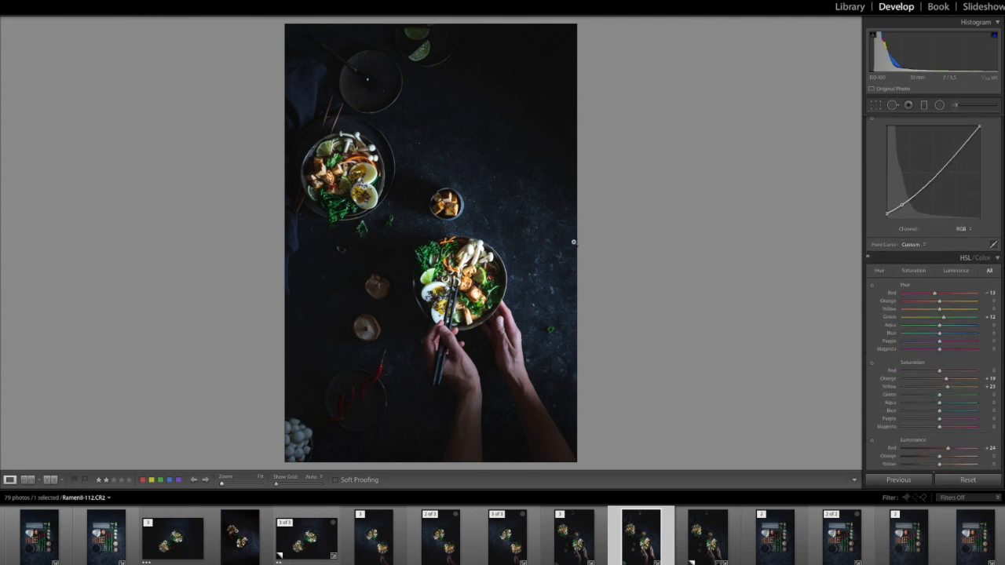
pyautogui.click(939, 105)
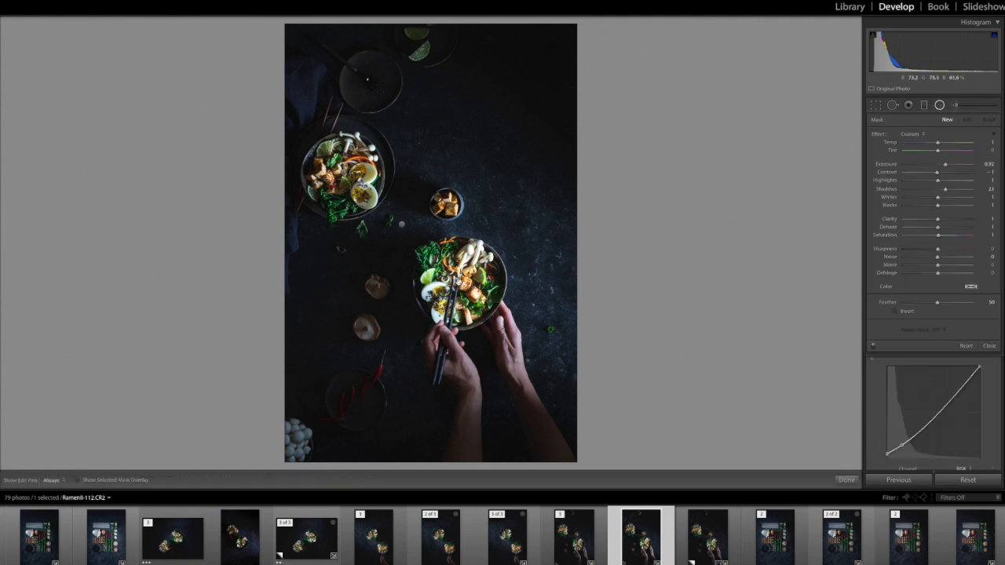
pyautogui.moveTo(459, 283); pyautogui.dragTo(510, 335)
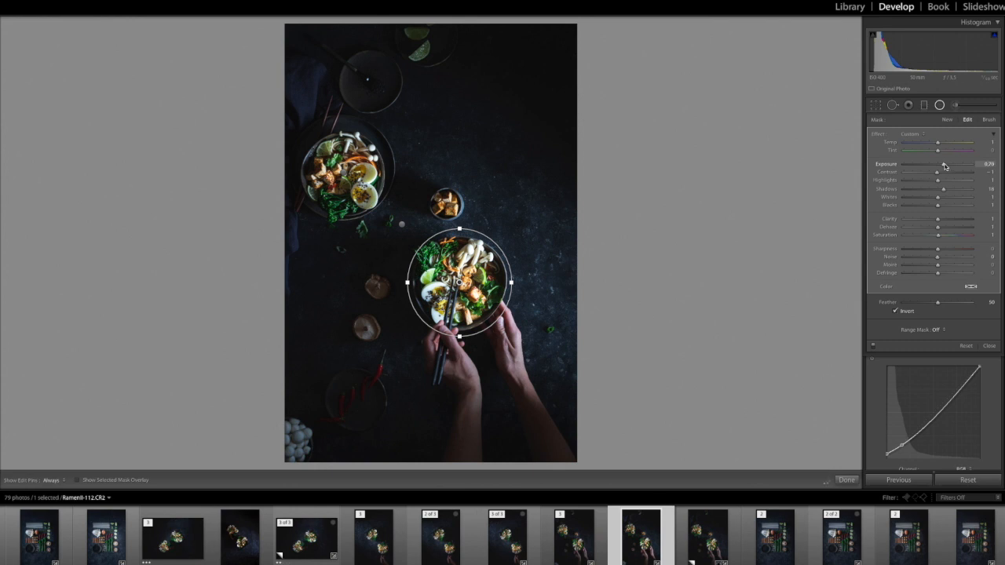
pyautogui.moveTo(944, 166); pyautogui.dragTo(942, 165)
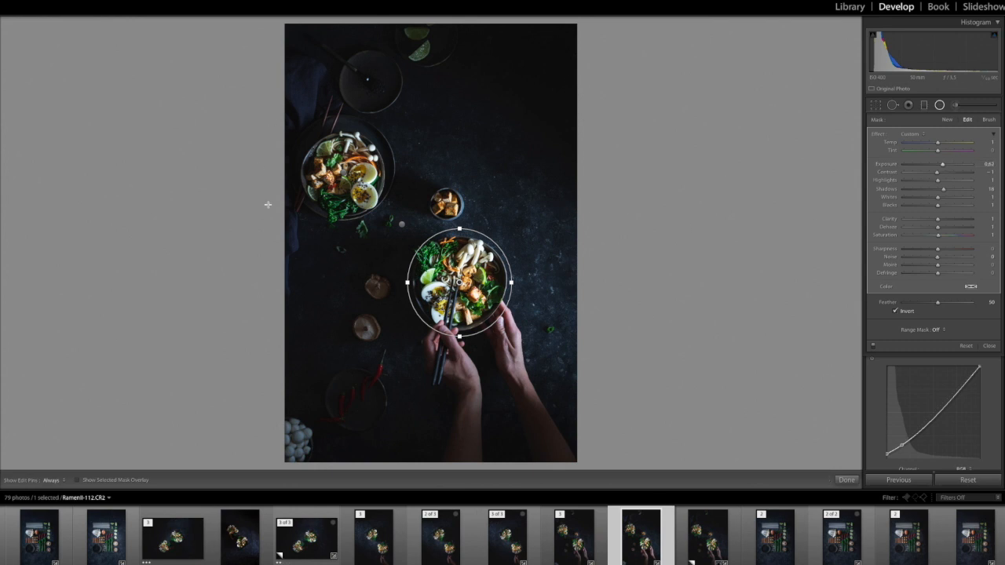
pyautogui.click(989, 345)
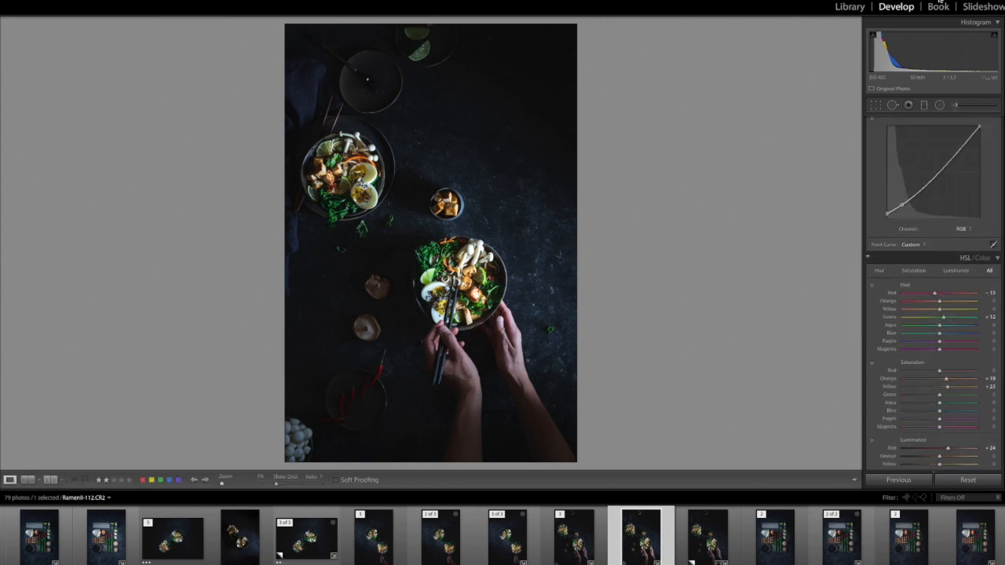
# Brighten details in the upper bowl around the egg using an Auto Mask Adjustment Brush at Exposure 0.92 and Shadows 23, with edit pins hidden.
pyautogui.click(956, 106)
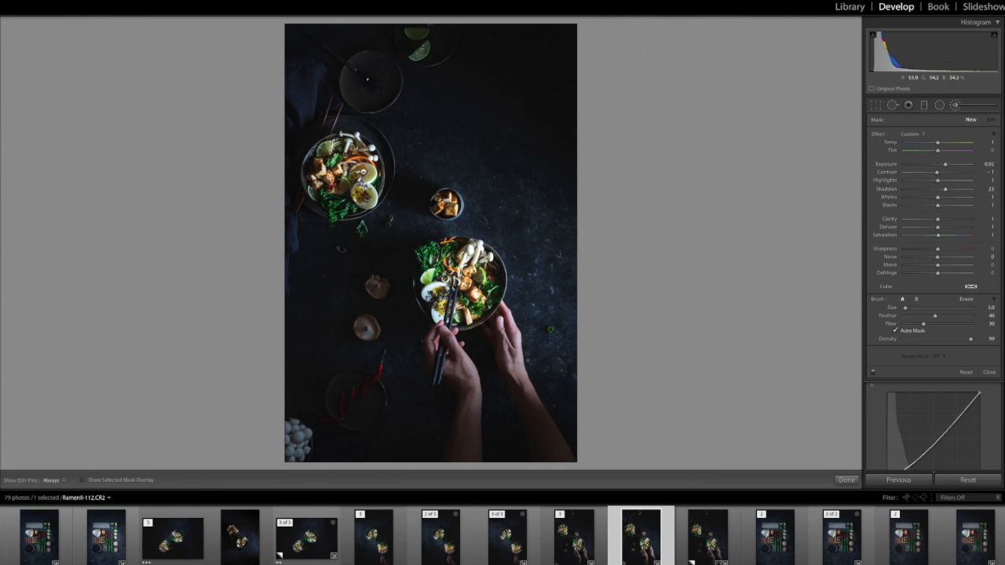
pyautogui.press('h')
pyautogui.press('h')
pyautogui.click(361, 193)
pyautogui.press('h')
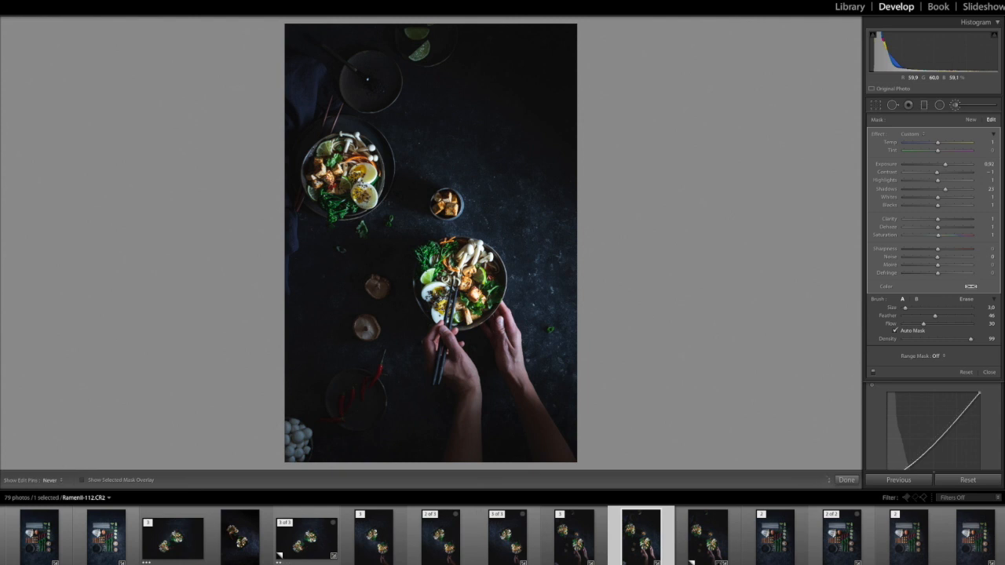
pyautogui.press('h')
pyautogui.press('h')
pyautogui.press('h')
pyautogui.press('h')
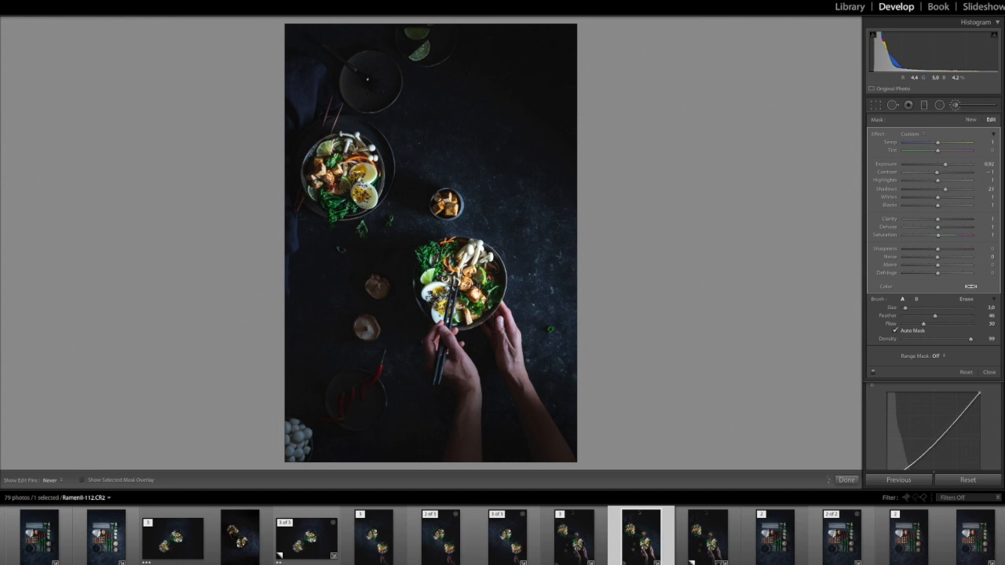
# Show the edit pins again and set the Adjustment Brush's Exposure to 0.71.
pyautogui.press('h')
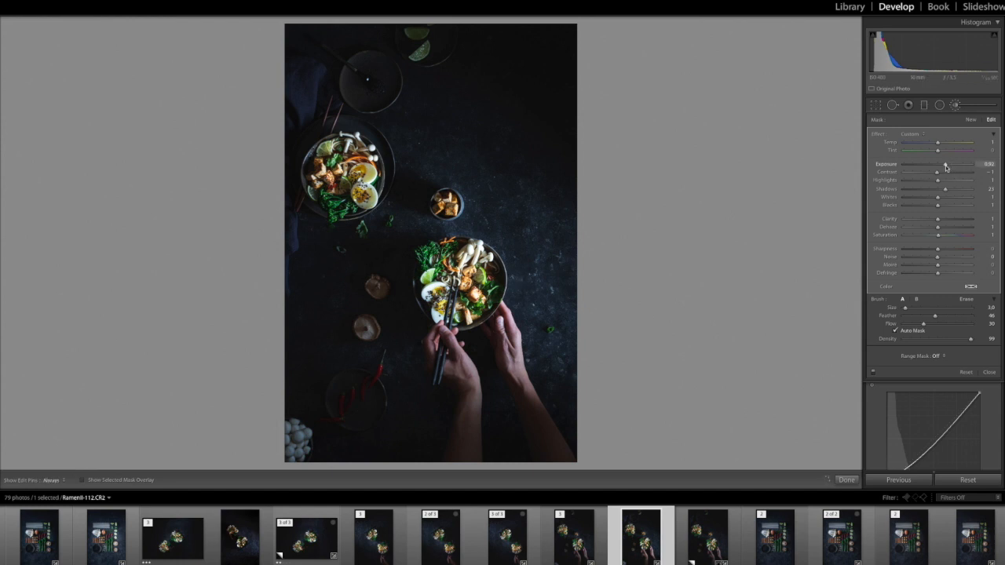
pyautogui.moveTo(946, 167)
pyautogui.mouseDown()
pyautogui.moveTo(958, 167)
pyautogui.moveTo(943, 167)
pyautogui.mouseUp()
pyautogui.press('h')
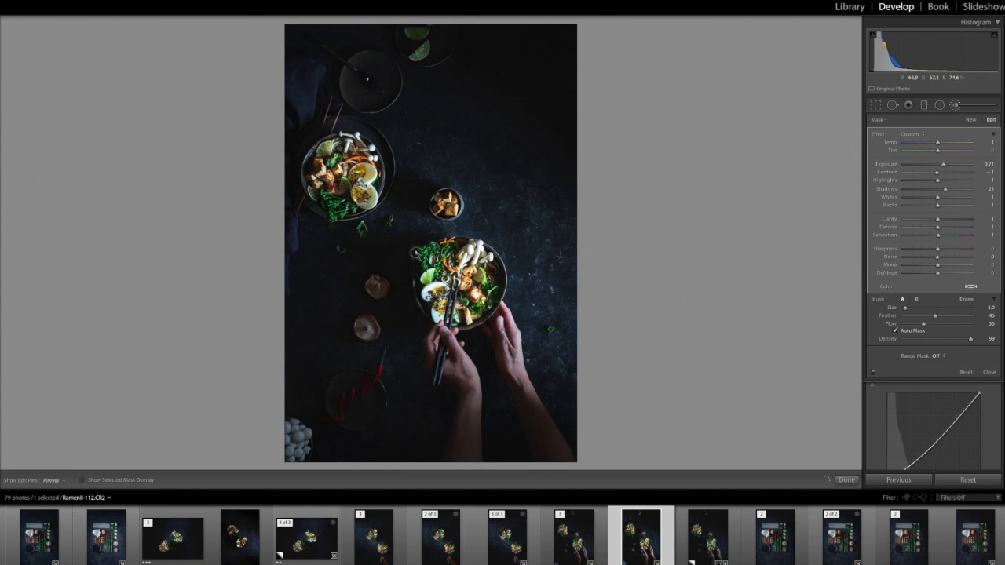
pyautogui.press('h')
pyautogui.press('h')
pyautogui.press('h')
# Close the Adjustment Brush, view virtual copy Copy 1 and its Before version for comparison, and return to the original photo.
pyautogui.press('0')
pyautogui.hotkey('ctrl', "'")
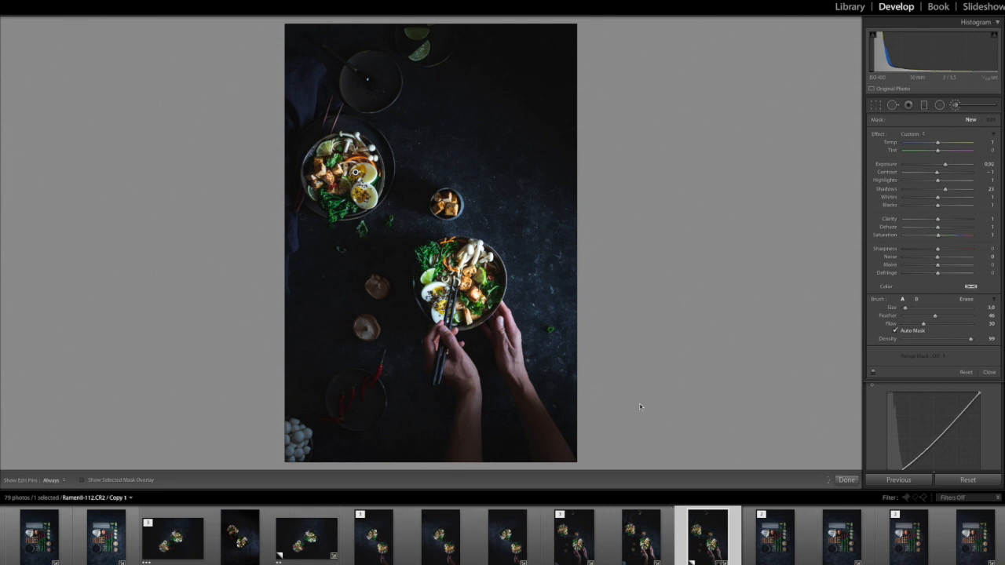
pyautogui.press('alt')
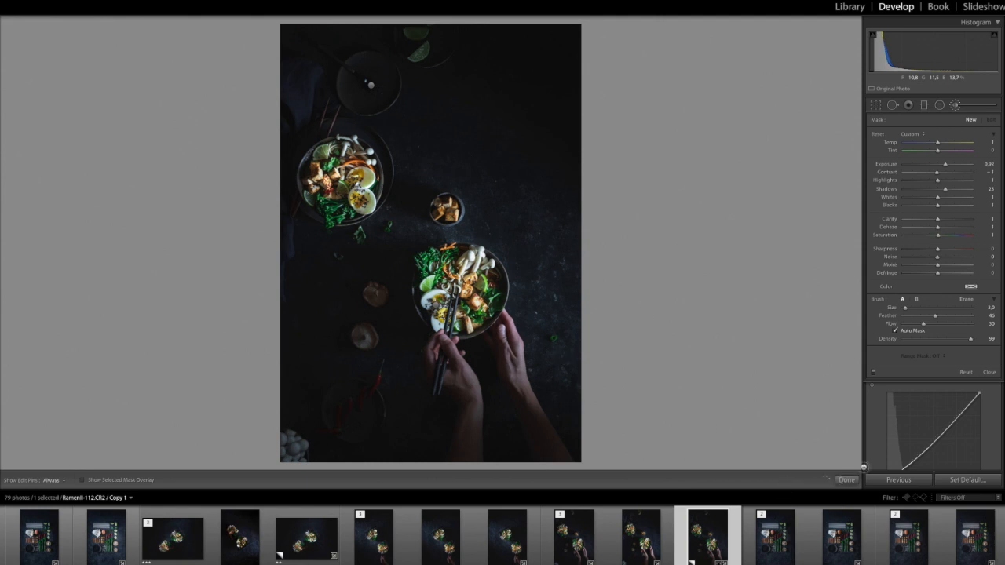
pyautogui.click(846, 479)
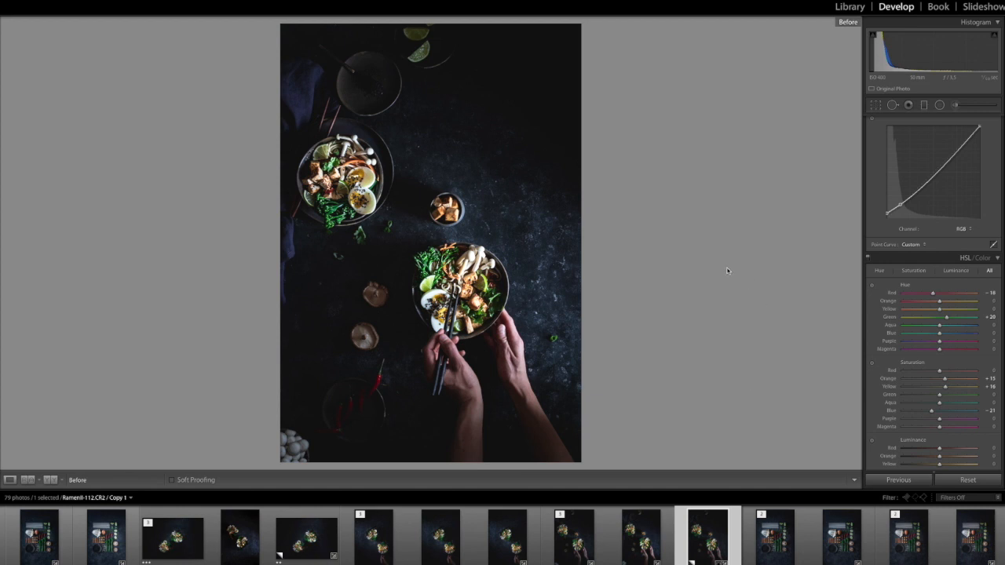
pyautogui.press('Left')
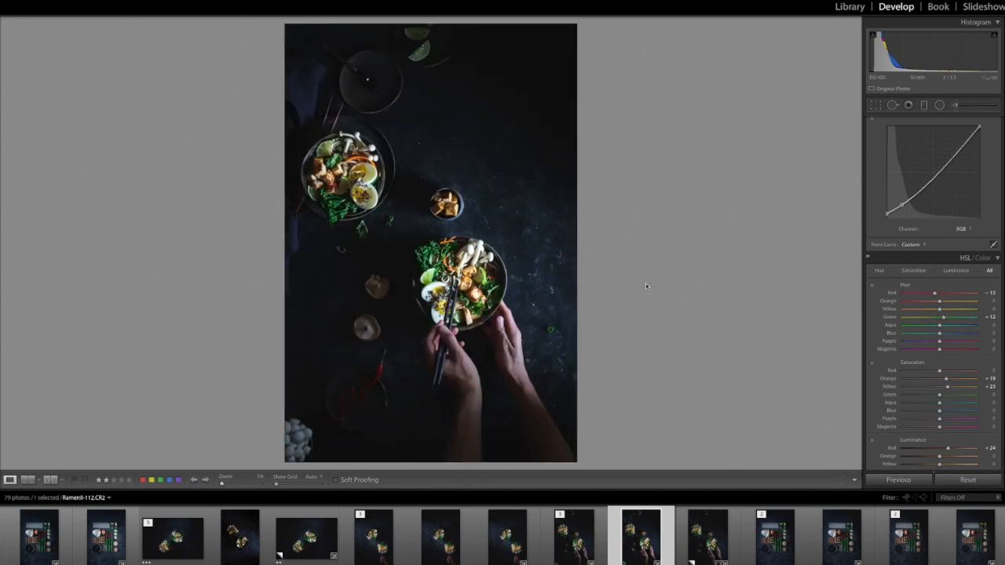
# Compare the Before and edited versions of the ramen photo.
pyautogui.press('\\')
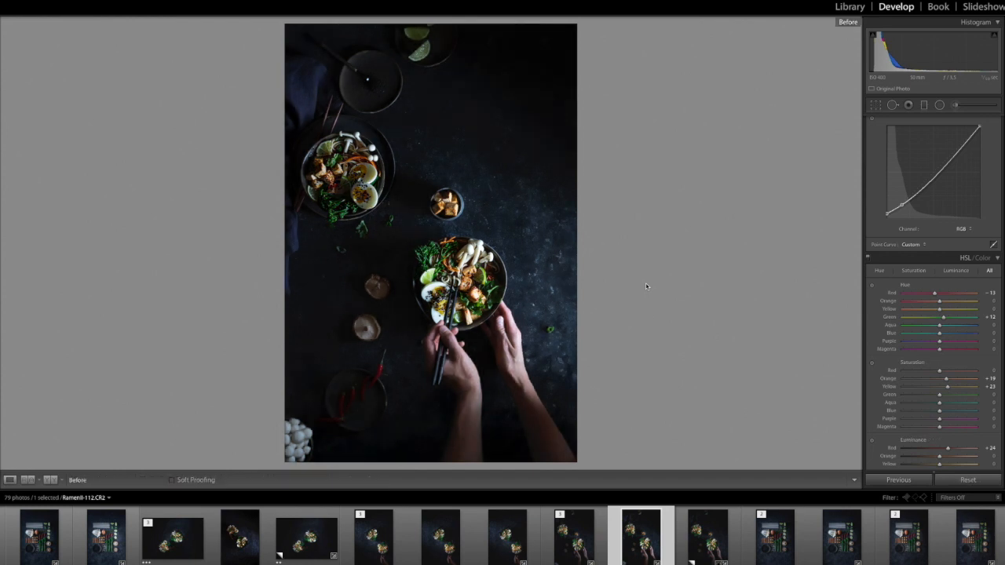
pyautogui.press('\\')
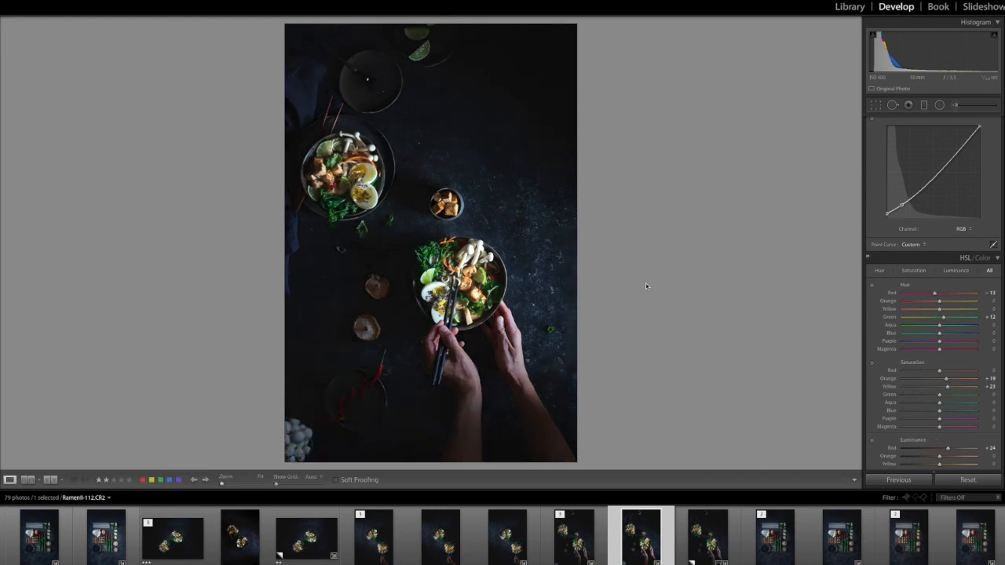
pyautogui.press('\\')
pyautogui.press('\\')
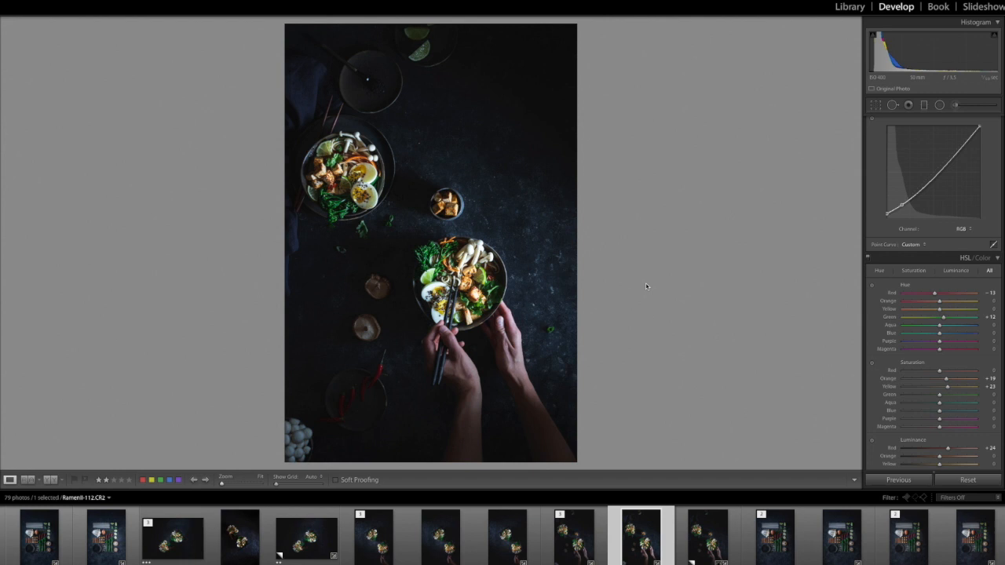